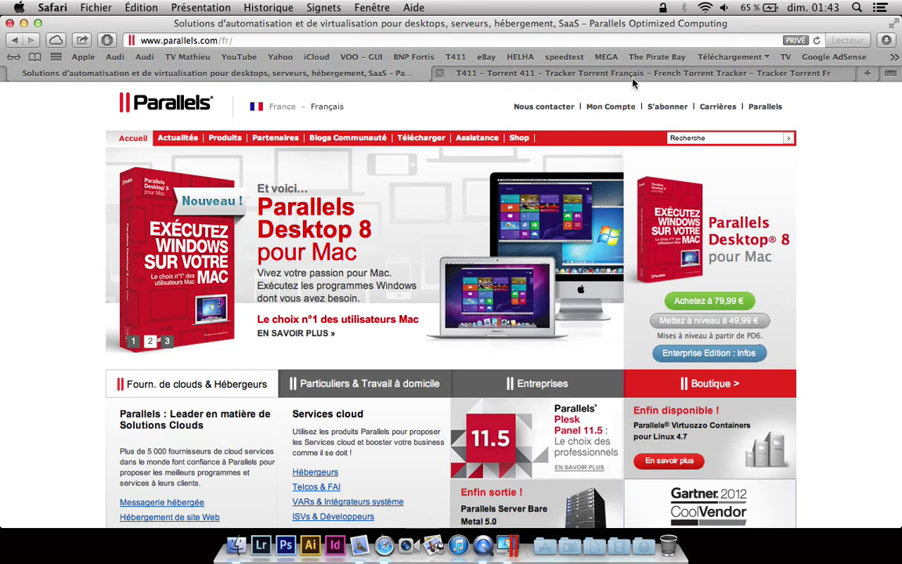
- Examine the T411 search results for Parallels Desktop, including the version 8 trial, and close both browser pages
click(568, 70)
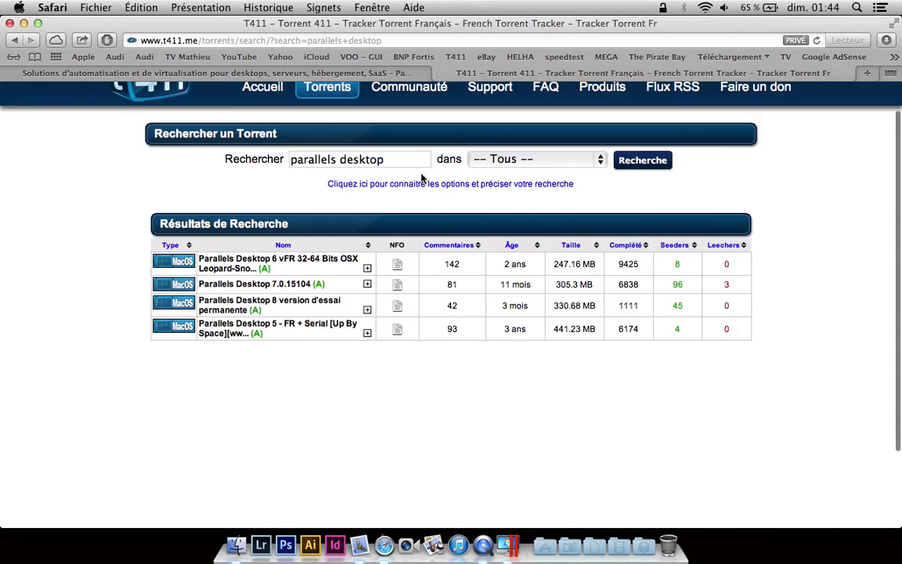
scroll(421, 178, up, 2)
scroll(421, 178, down, 3)
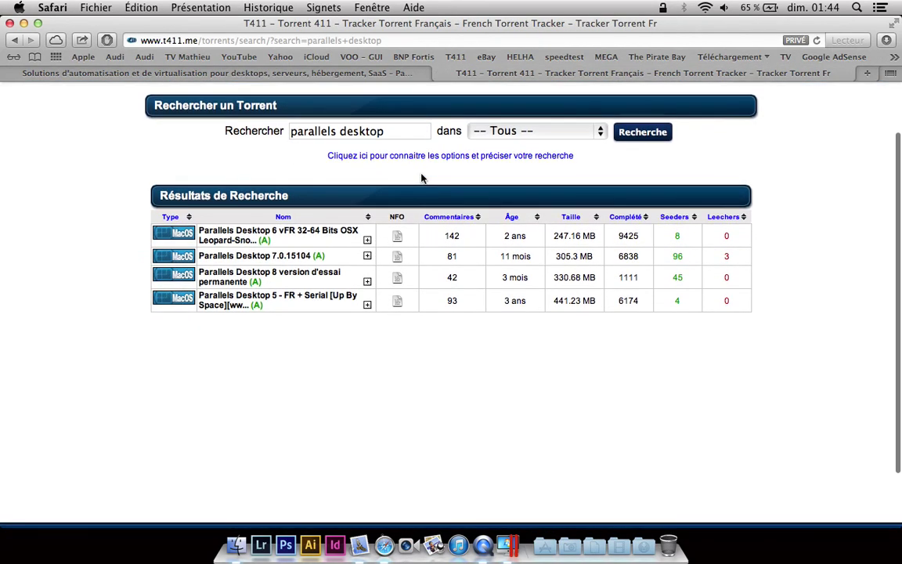
scroll(423, 177, up, 2)
scroll(423, 179, down, 3)
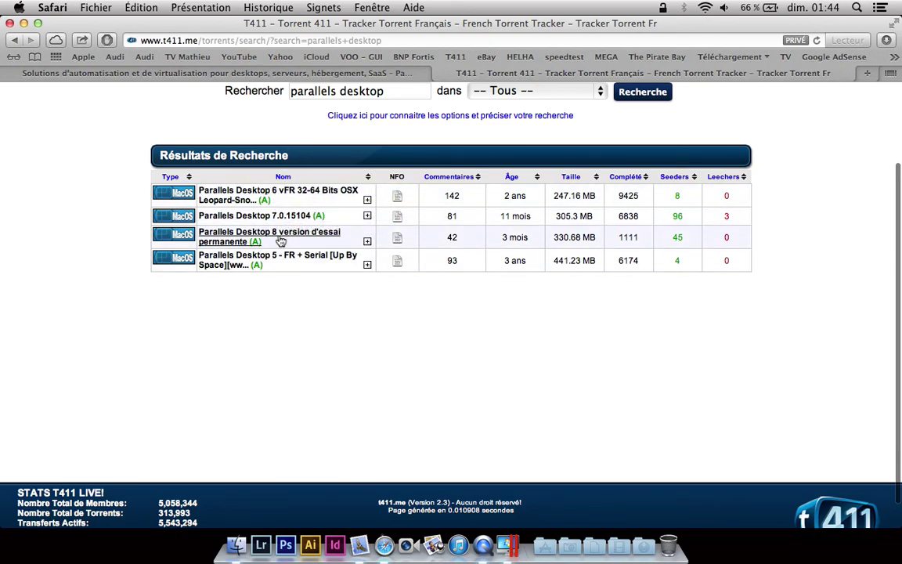
click(439, 74)
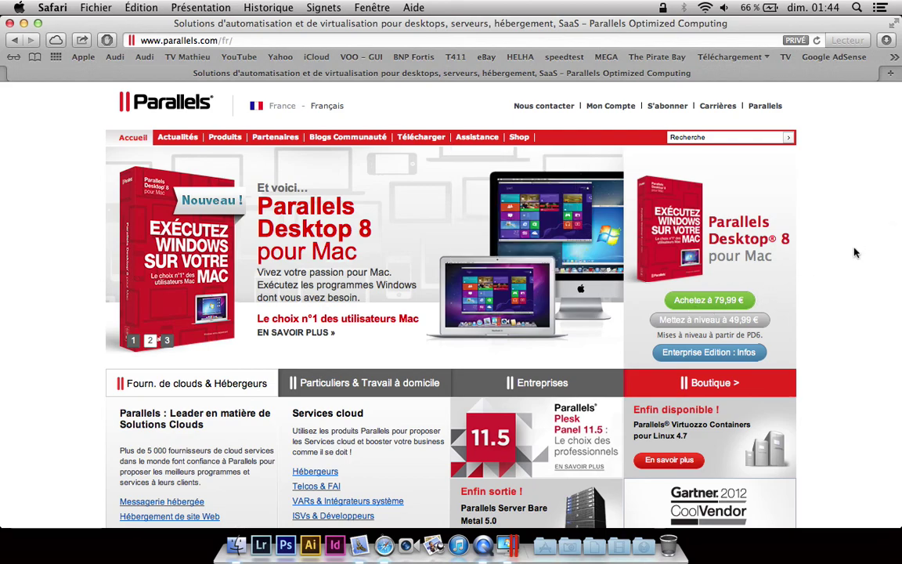
key(super+w)
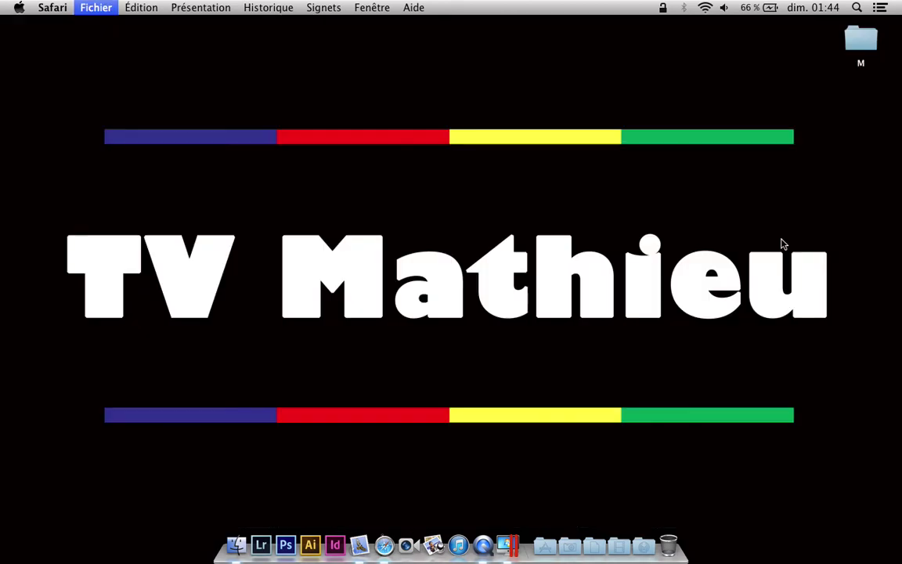
- Switch to the Bureau 3 space in Parallels Desktop and move the Parallels Wizard window to uncover the virtual machines' power buttons
key(F12)
key(ctrl+Right)
key(ctrl+Right)
key(ctrl+Right)
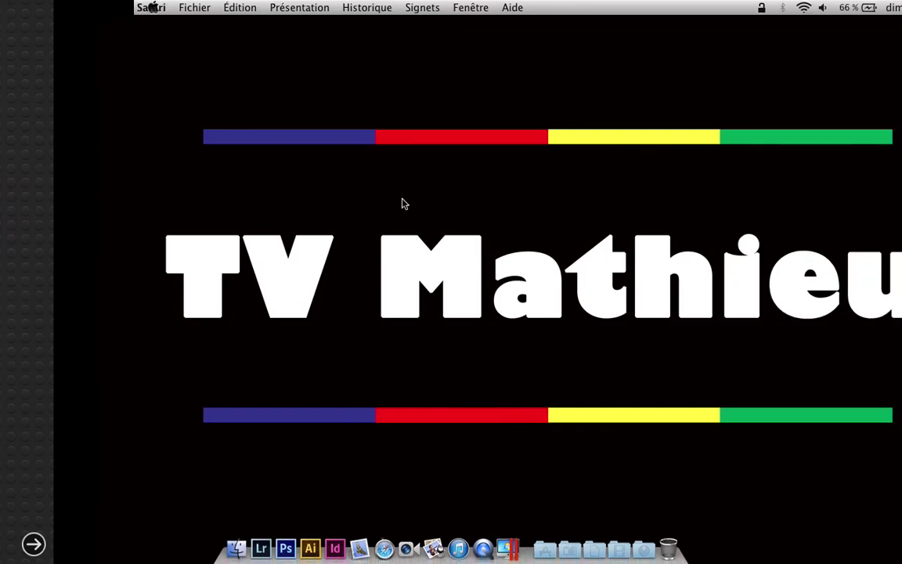
key(ctrl+Up)
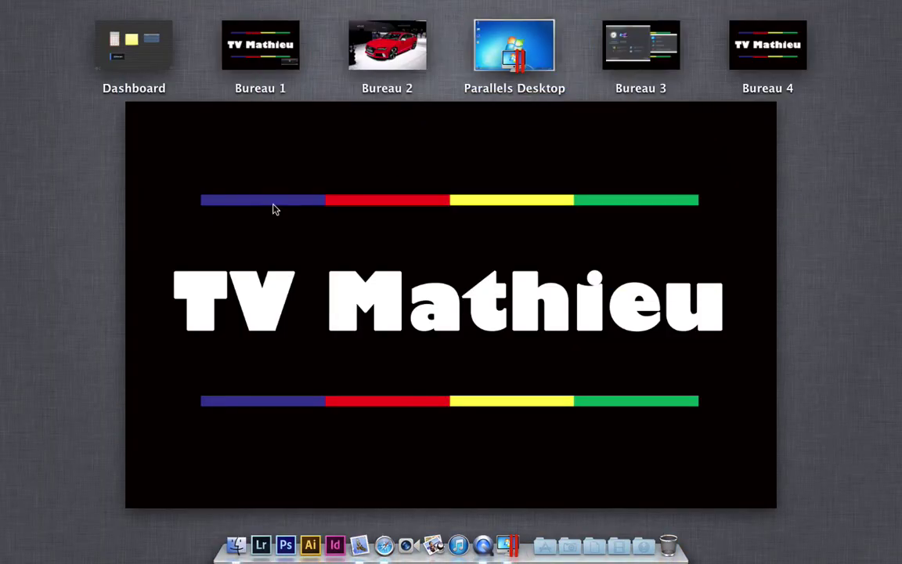
click(634, 57)
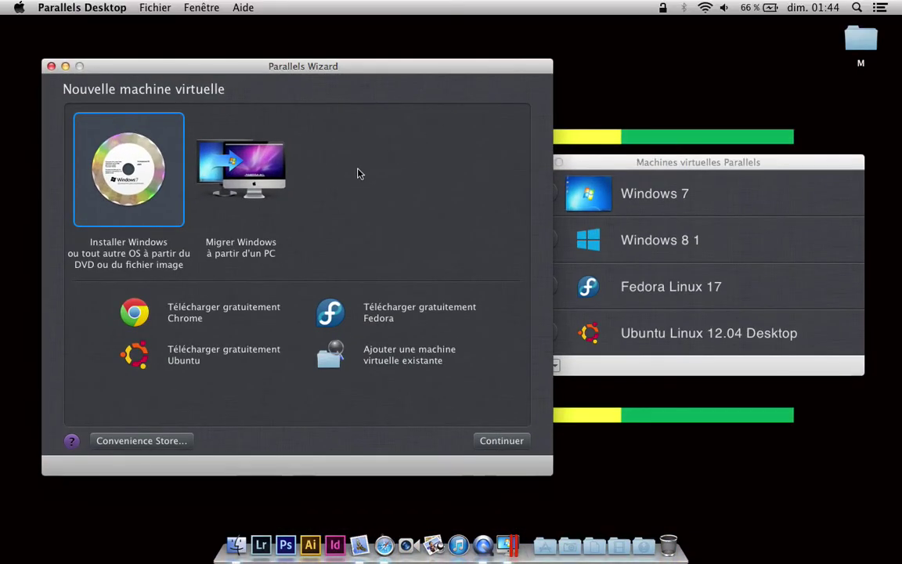
drag(350, 69, 331, 70)
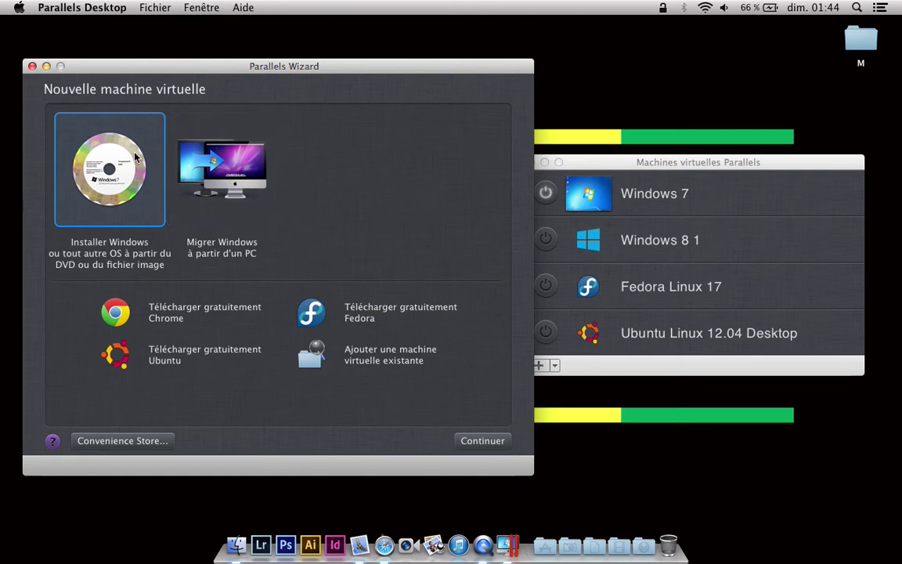
- Look through the Documents folder for the available Windows ISO image files
click(593, 546)
scroll(614, 500, down, 5)
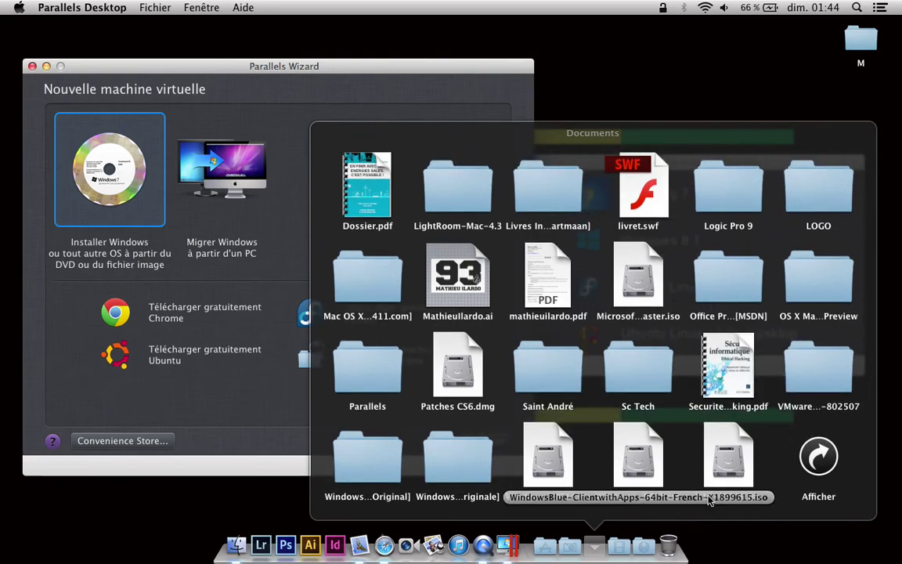
click(279, 223)
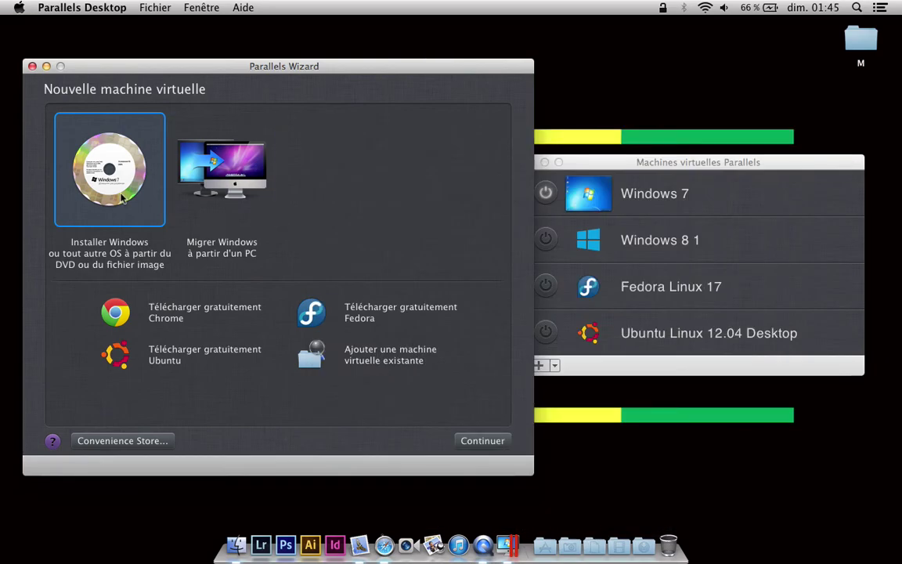
double_click(121, 198)
click(326, 342)
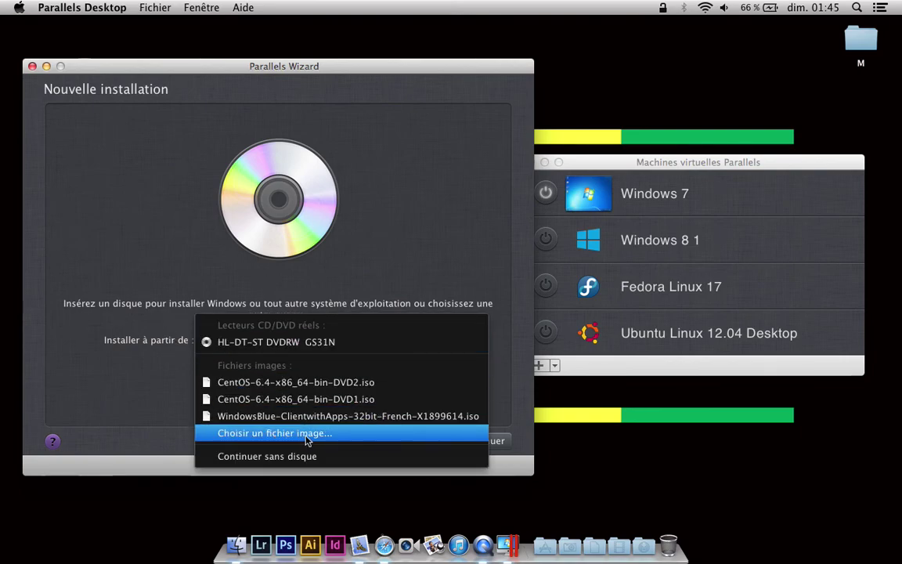
click(310, 342)
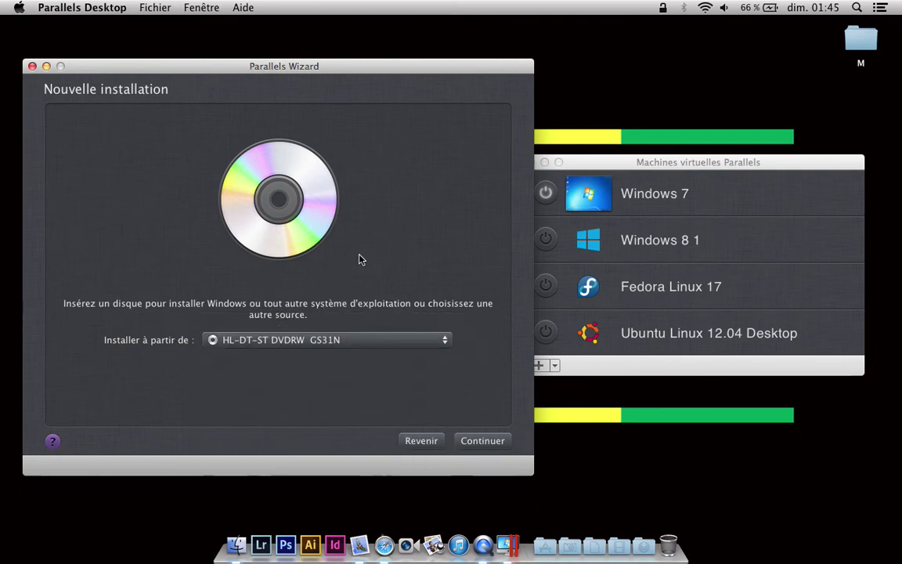
click(422, 440)
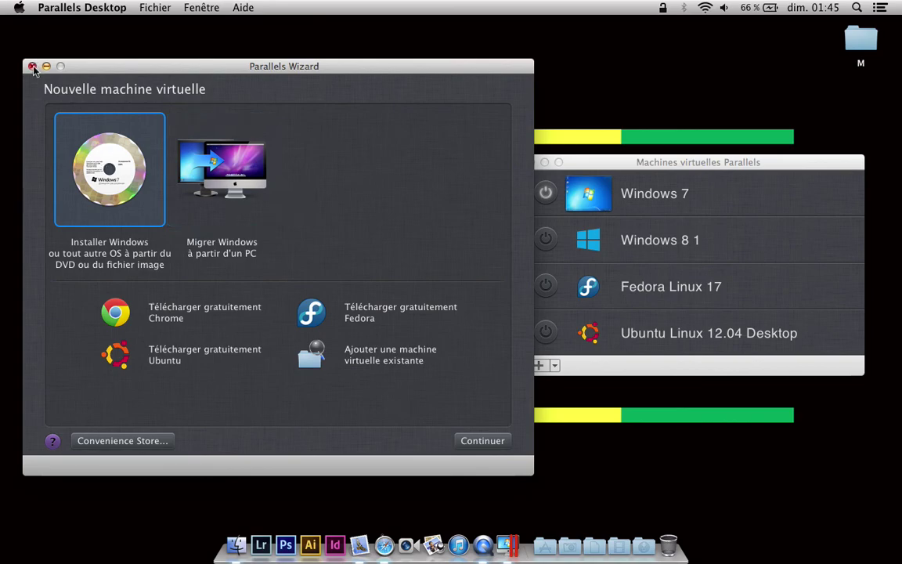
- Start a new Windows installation using Windows8_pro.iso from the original Windows 8 Professional folder in Documents as the image source
double_click(69, 143)
click(345, 340)
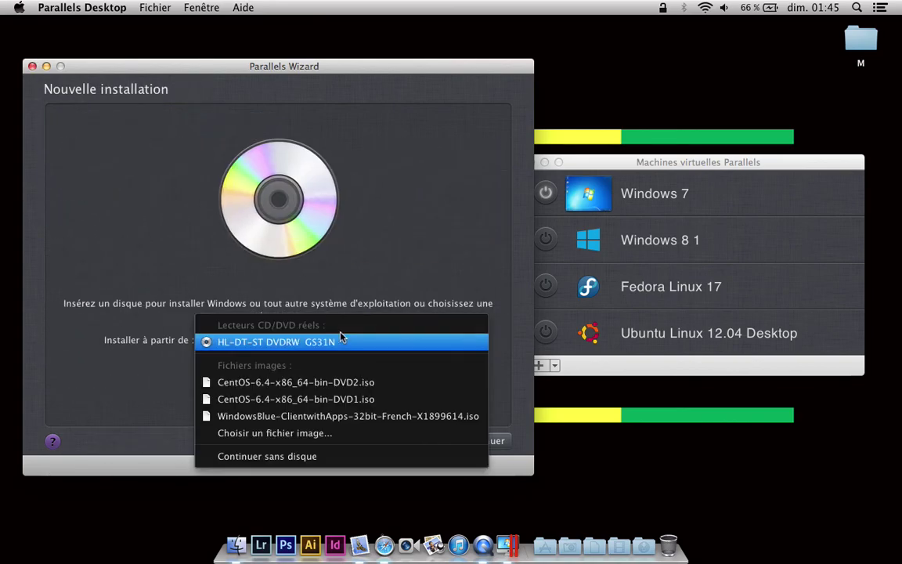
click(320, 435)
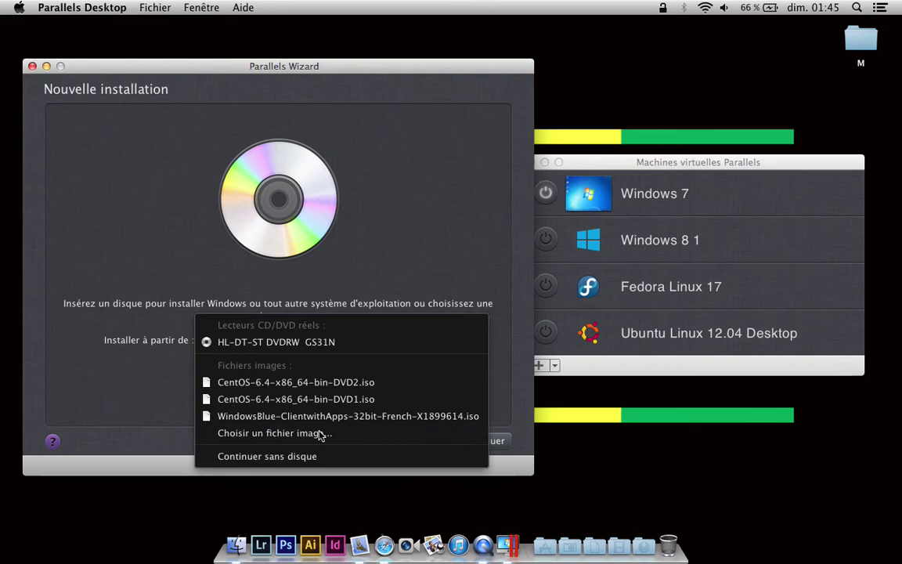
click(216, 218)
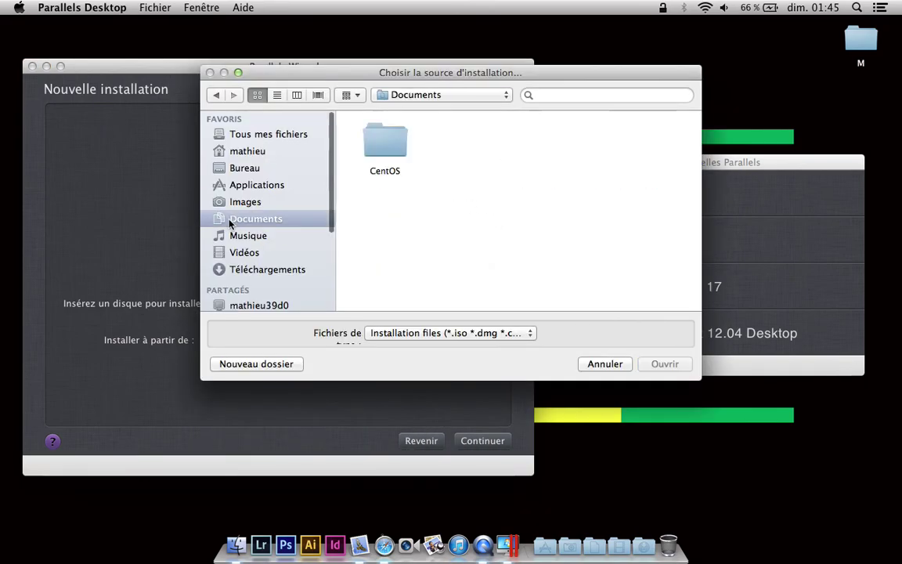
scroll(459, 226, down, 10)
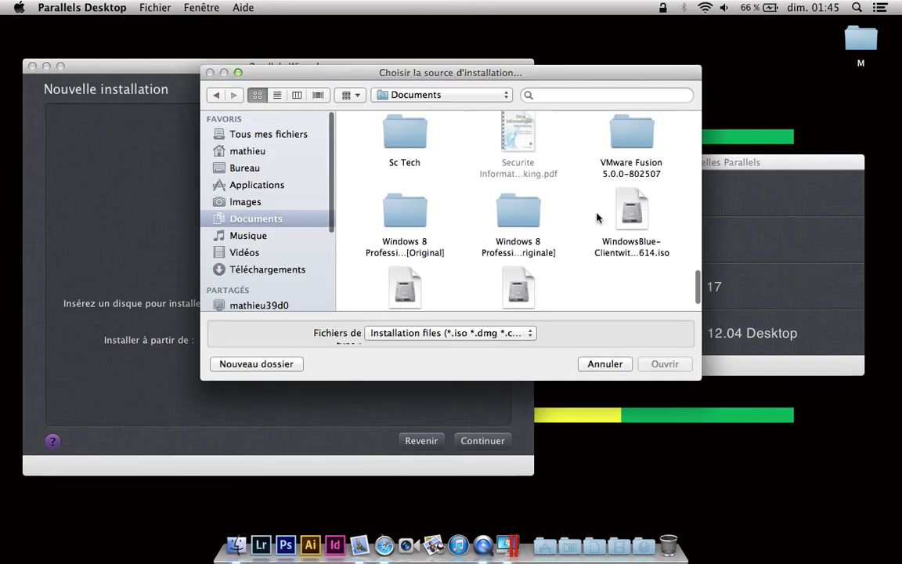
scroll(513, 222, up, 2)
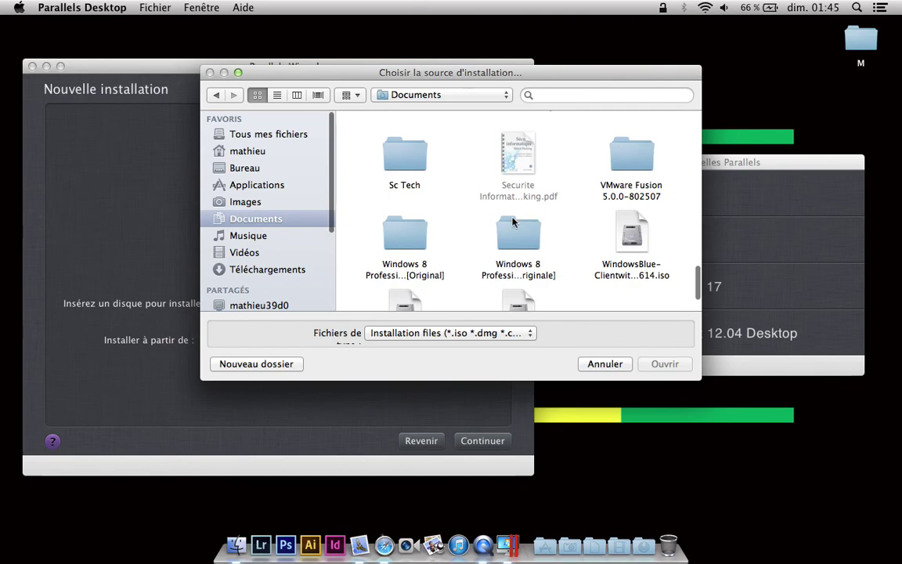
double_click(404, 232)
double_click(473, 149)
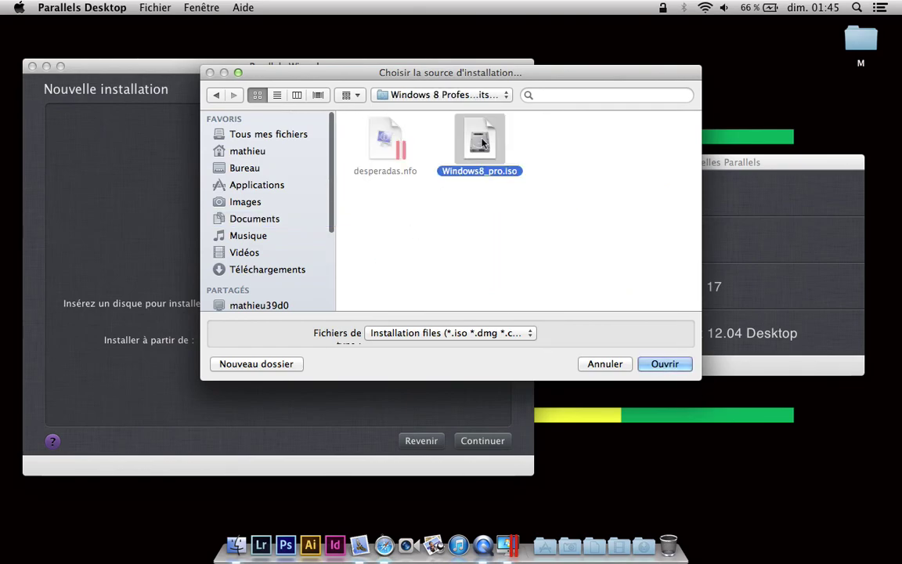
click(488, 443)
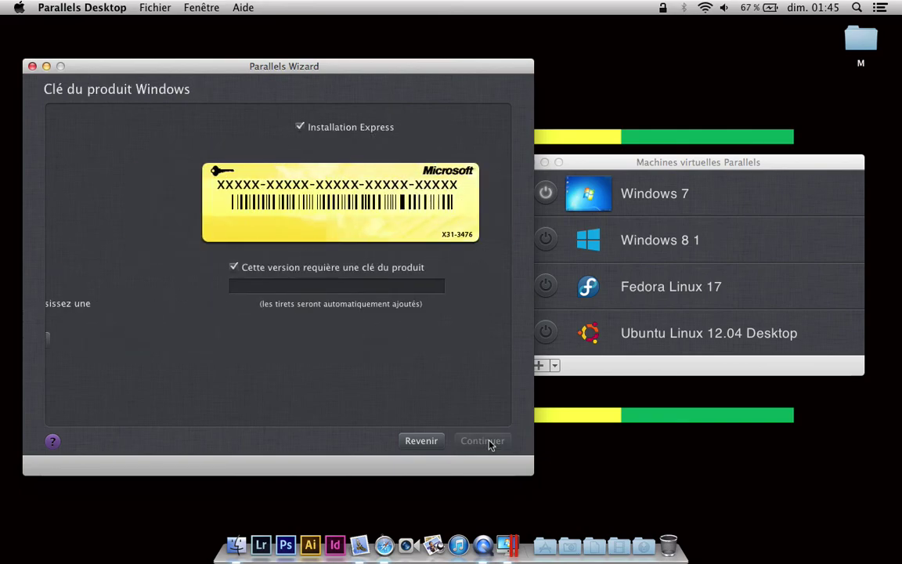
- Turn off the product key requirement and create the Windows 8 virtual machine with the "Comme un PC" integration
click(215, 269)
click(481, 447)
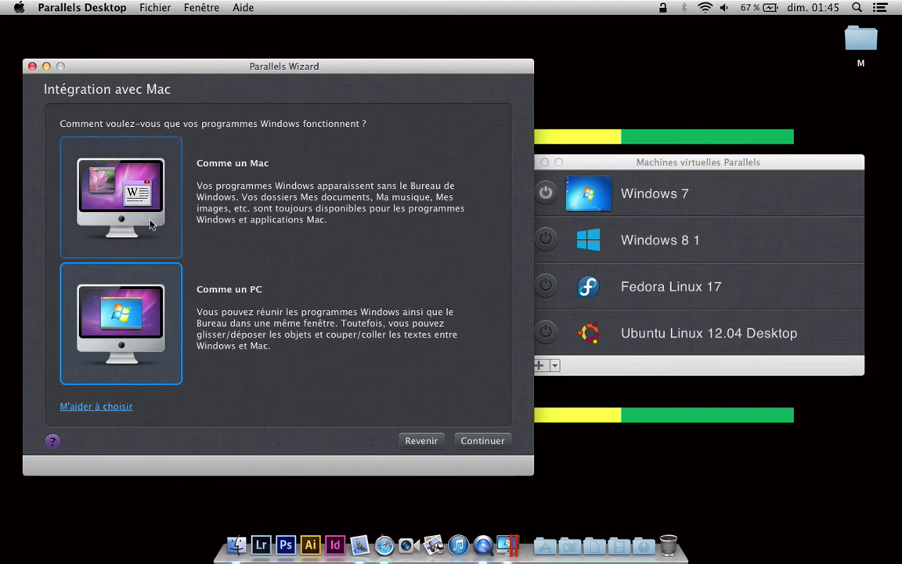
click(470, 441)
click(470, 441)
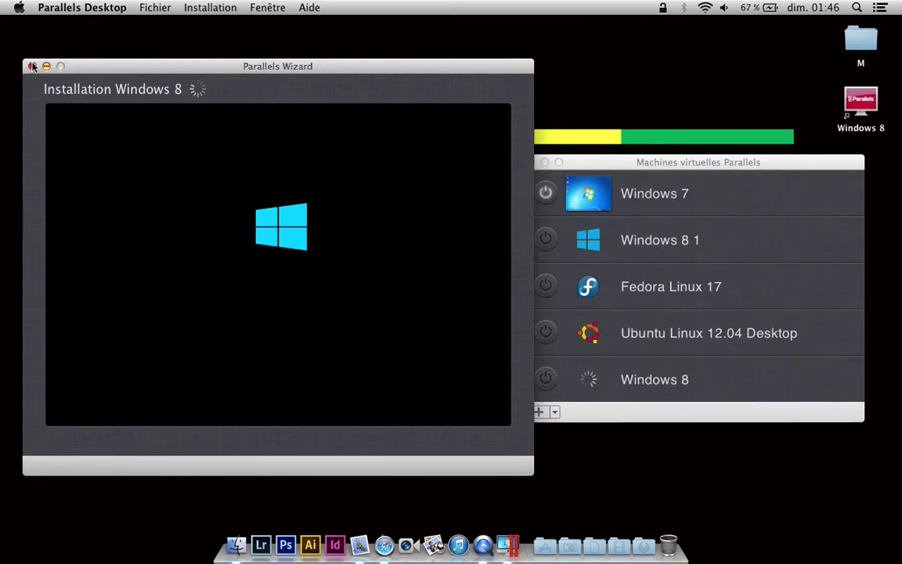
- Stop the Windows 8 installation and authorise removal of its virtual machine by entering the account password
click(32, 67)
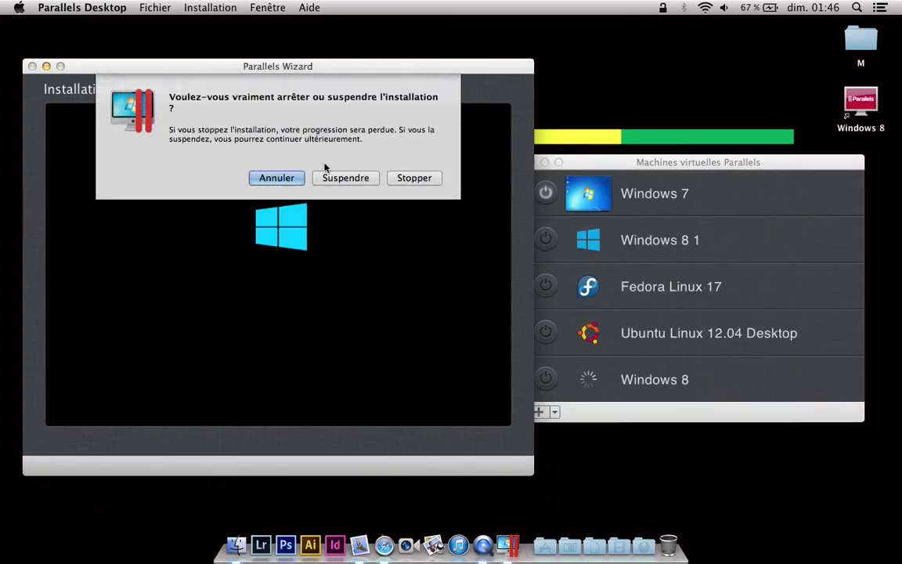
click(412, 179)
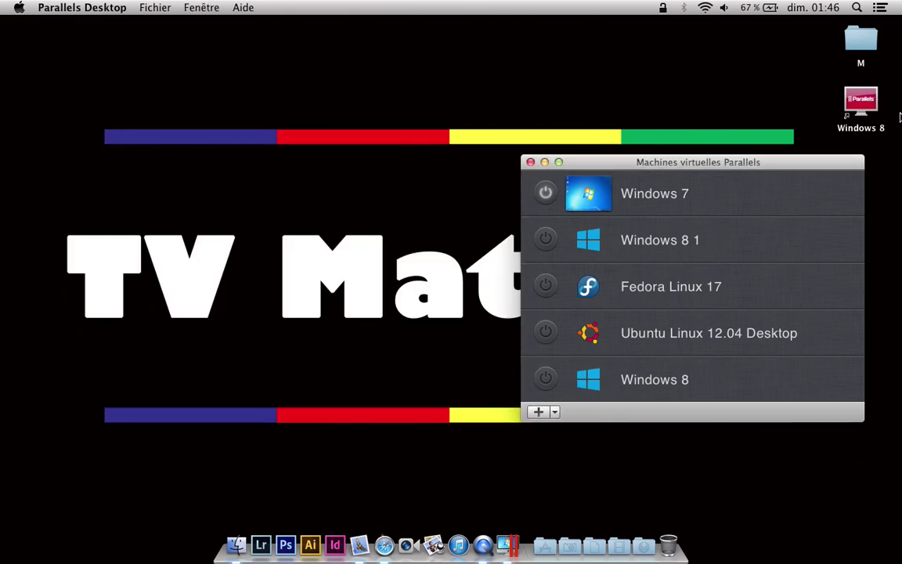
click(866, 109)
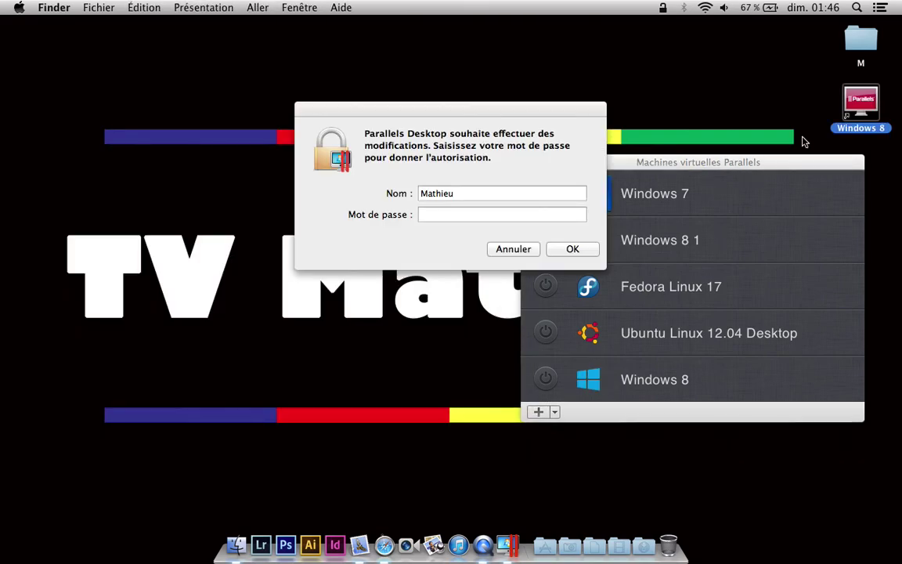
click(528, 212)
text(••••••)
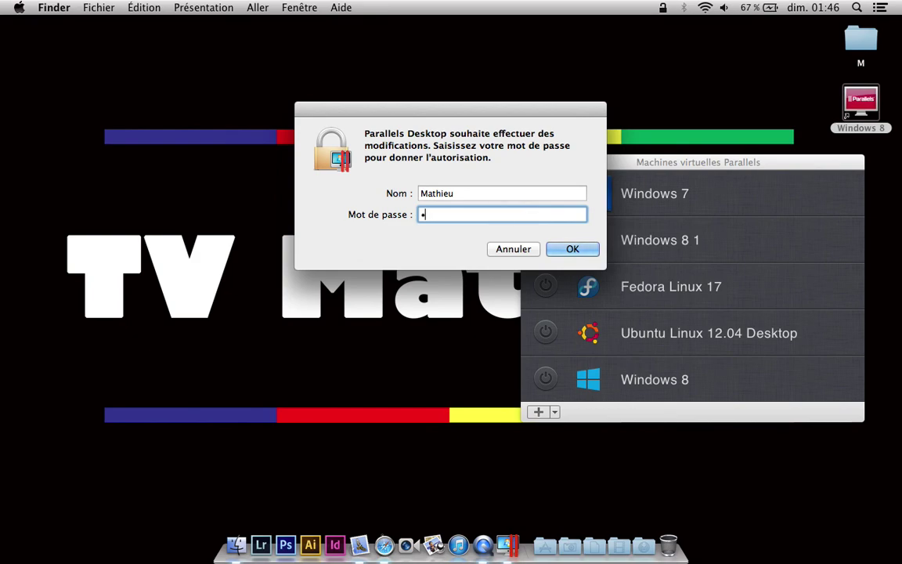
key(Return)
- Examine the Windows 8 1 Applications folder inside Applications (Parallels) in the home folder, and close the Finder window
key(super+shift+h)
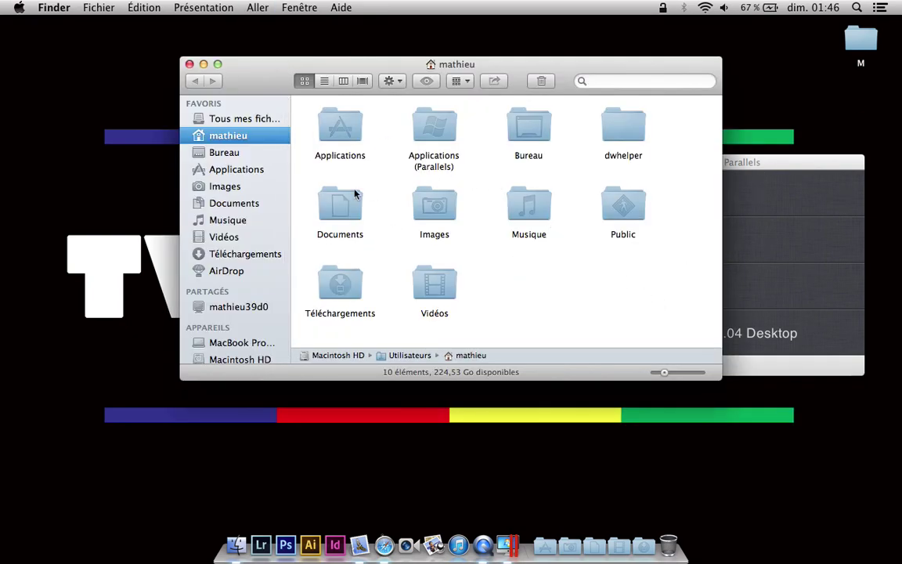
double_click(443, 145)
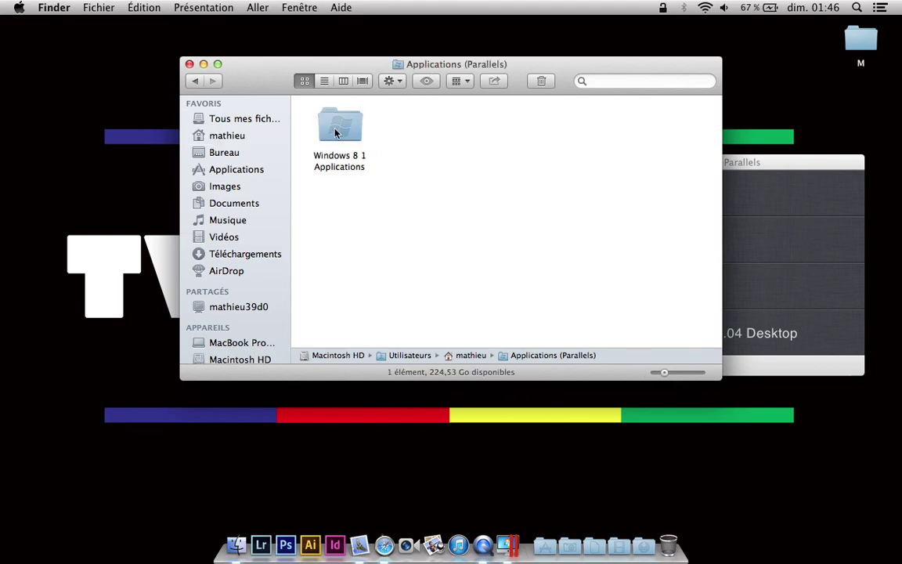
double_click(335, 133)
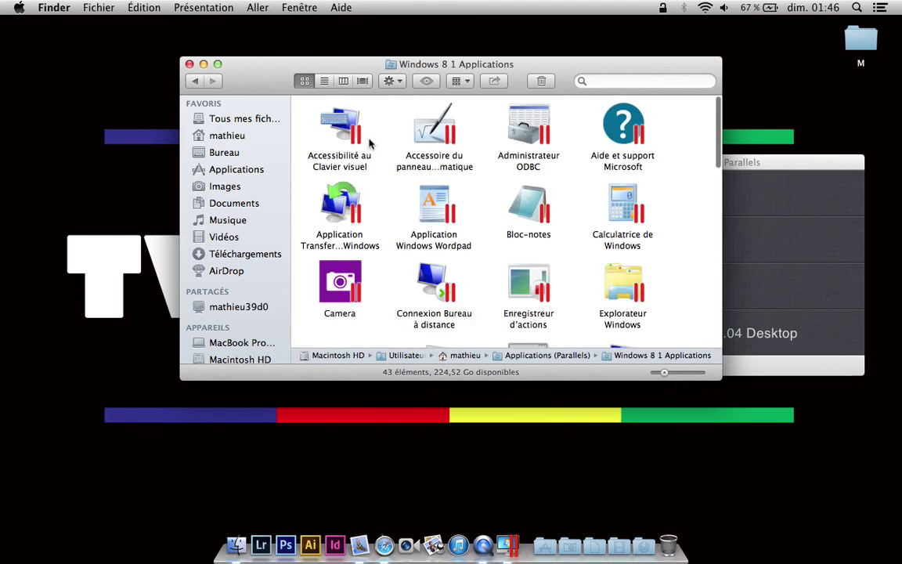
scroll(421, 169, down, 15)
scroll(421, 169, up, 8)
scroll(422, 168, up, 6)
click(189, 63)
- Move the virtual machines list nearer the middle of the desktop and open the Windows 7 virtual machine
click(630, 157)
drag(630, 156, 378, 127)
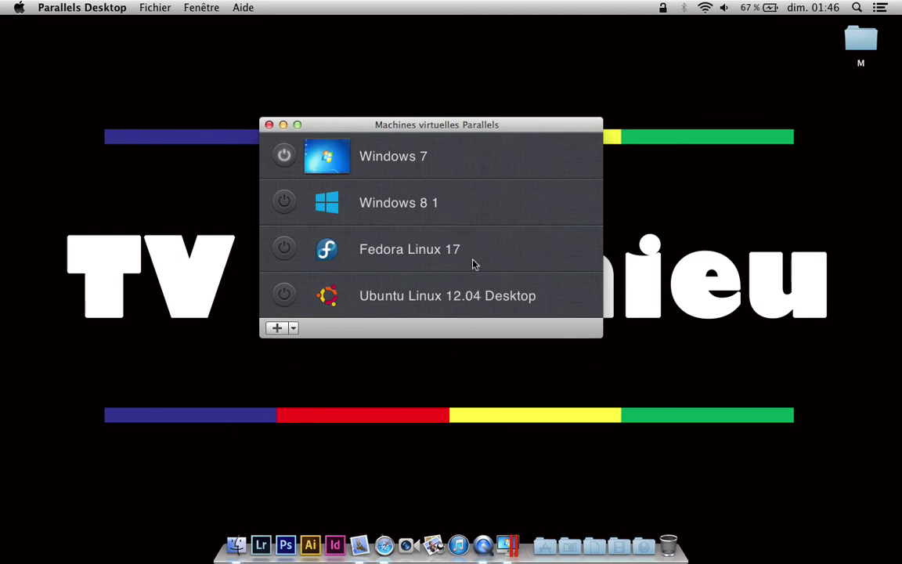
double_click(407, 158)
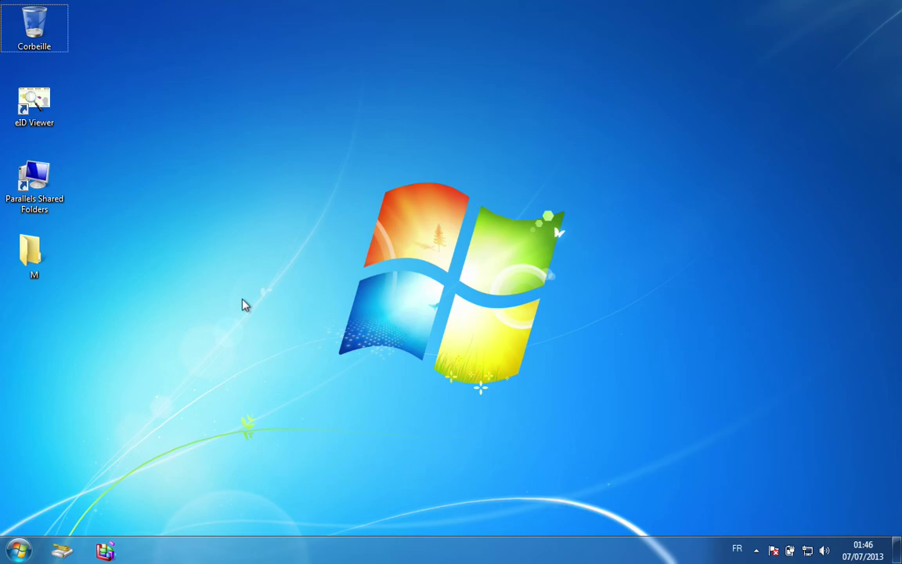
- Open the Windows 7 control panel and set its view to Grandes icônes
click(17, 550)
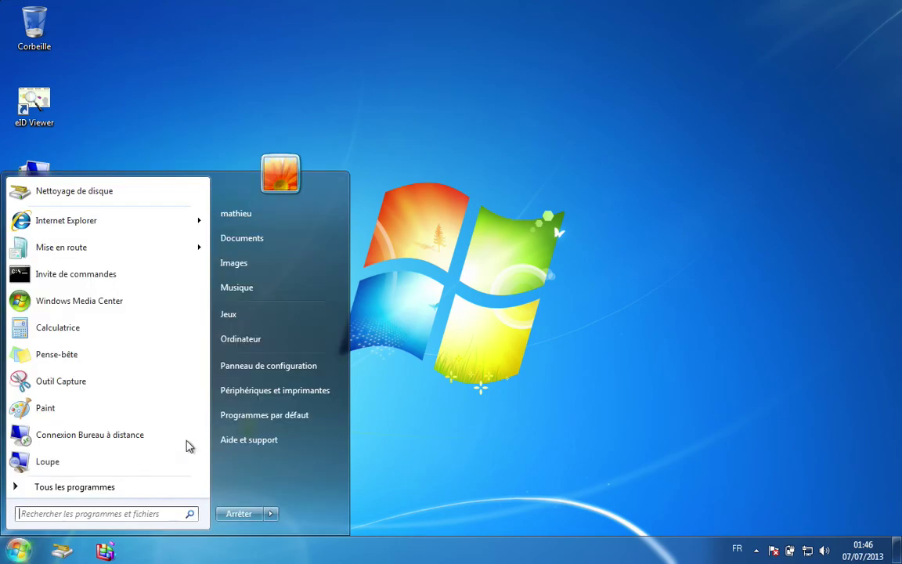
click(291, 370)
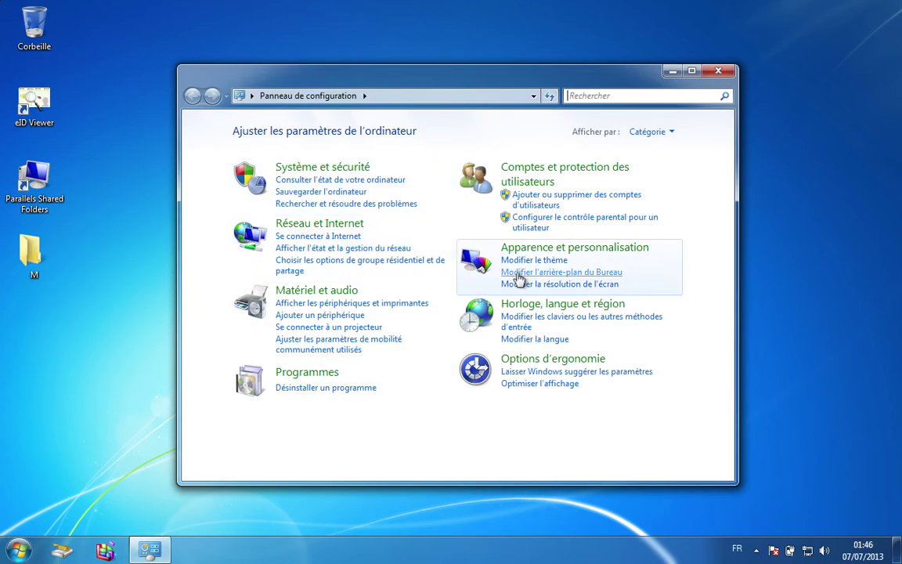
click(647, 132)
click(644, 169)
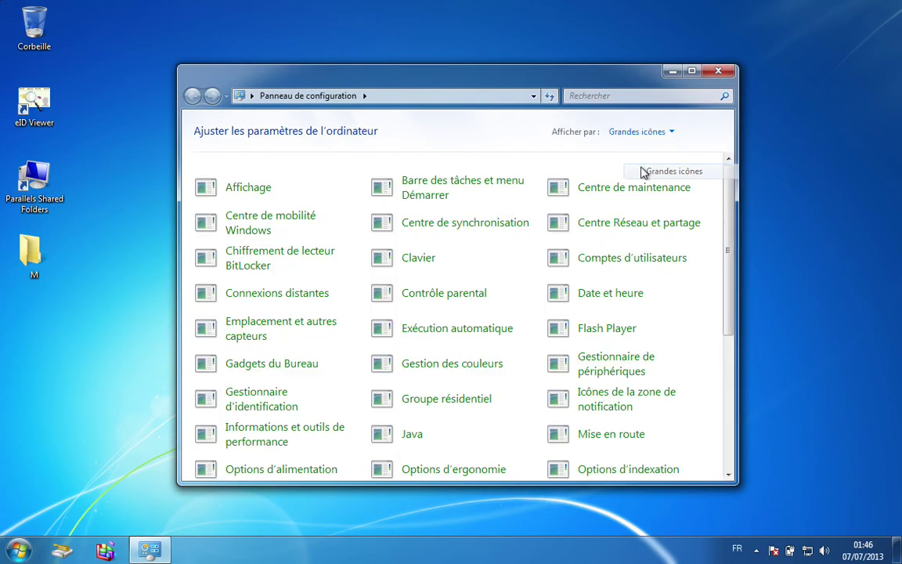
- Examine the Système page of the Windows 7 control panel, including processor, memory and system type, and close the window
scroll(504, 173, down, 5)
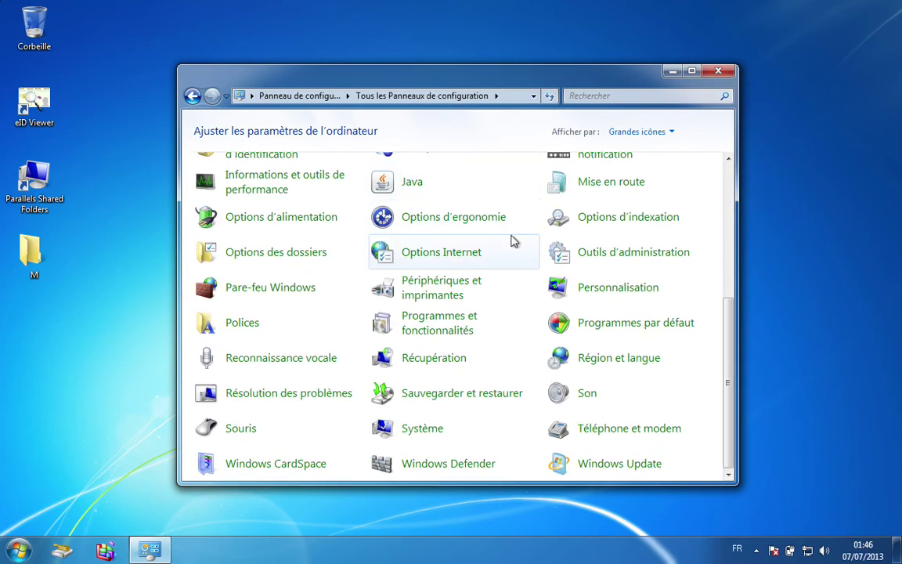
click(409, 426)
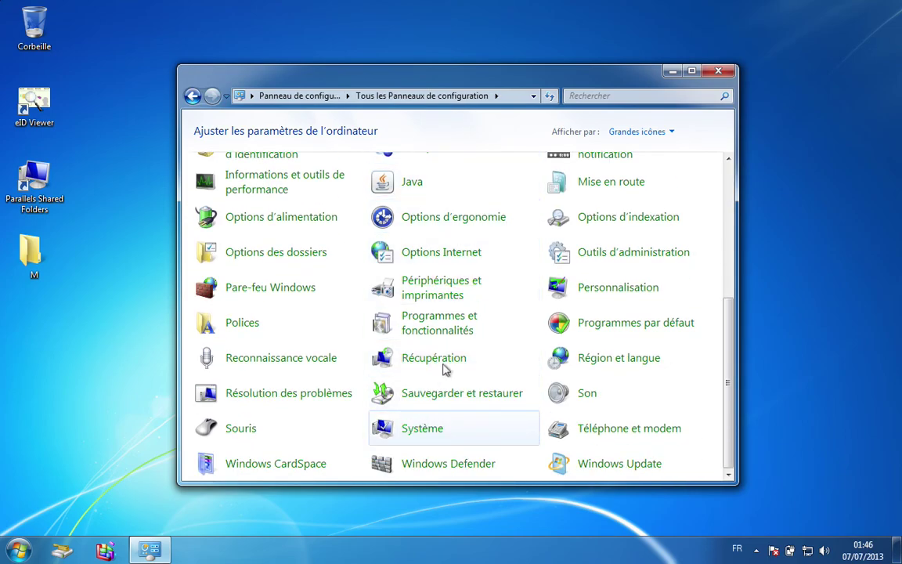
scroll(533, 227, down, 1)
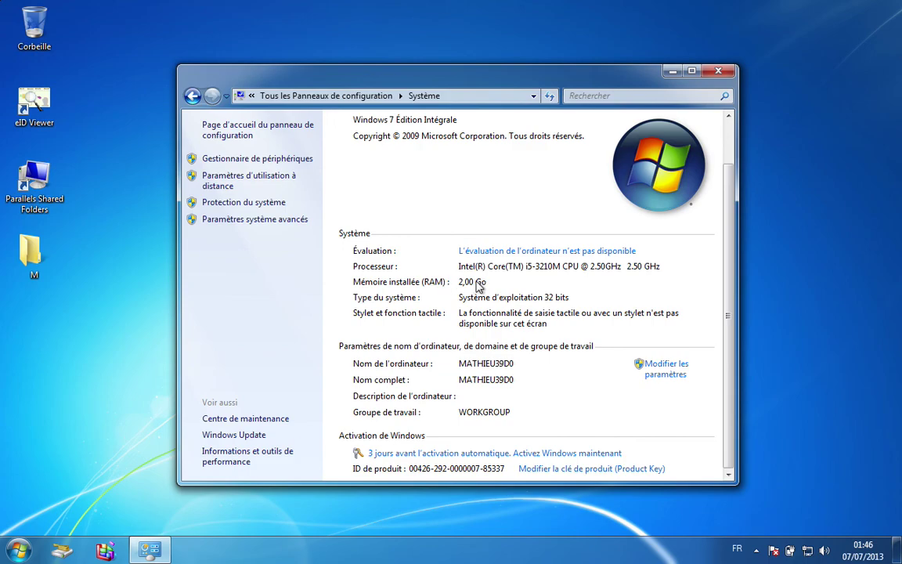
scroll(479, 289, up, 1)
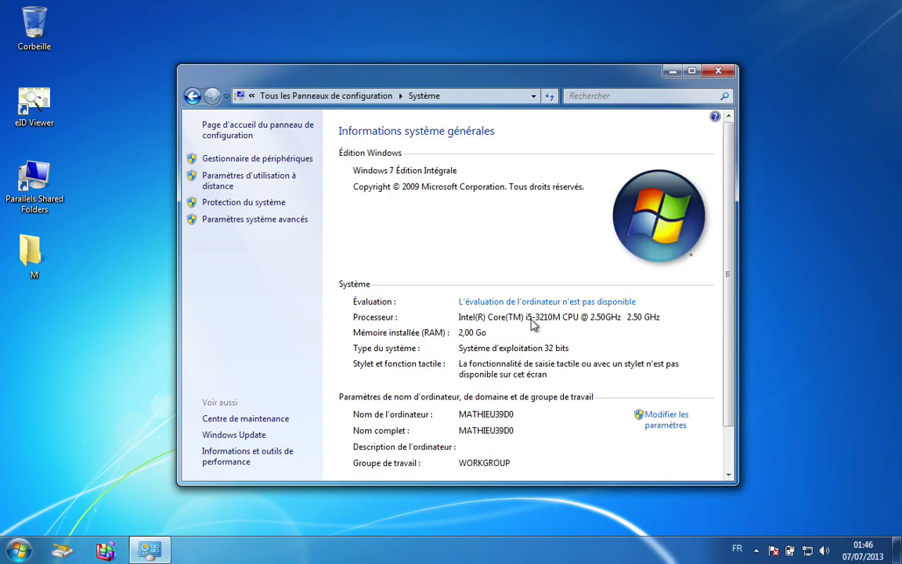
click(720, 72)
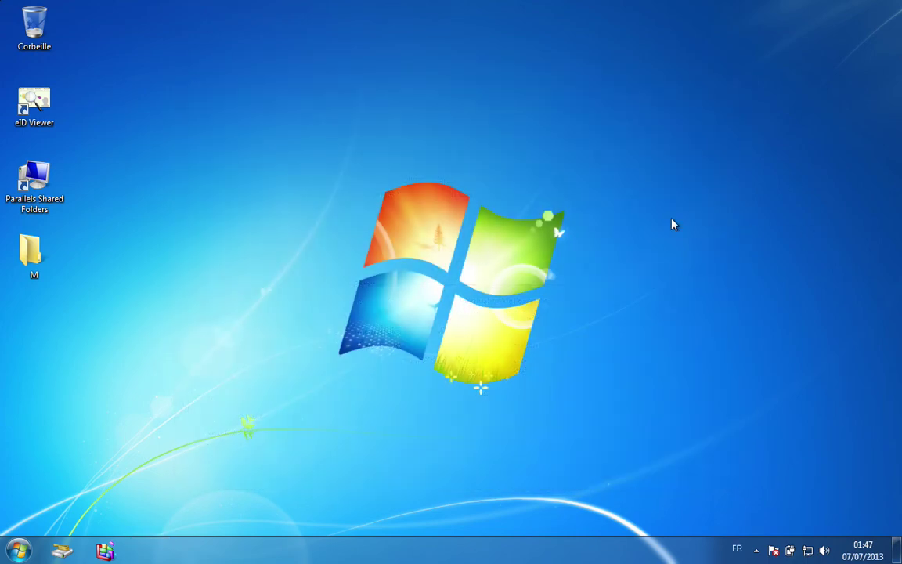
- Return to the Mac desktop and show the list of Parallels virtual machines
key(ctrl+Left)
right_click(508, 545)
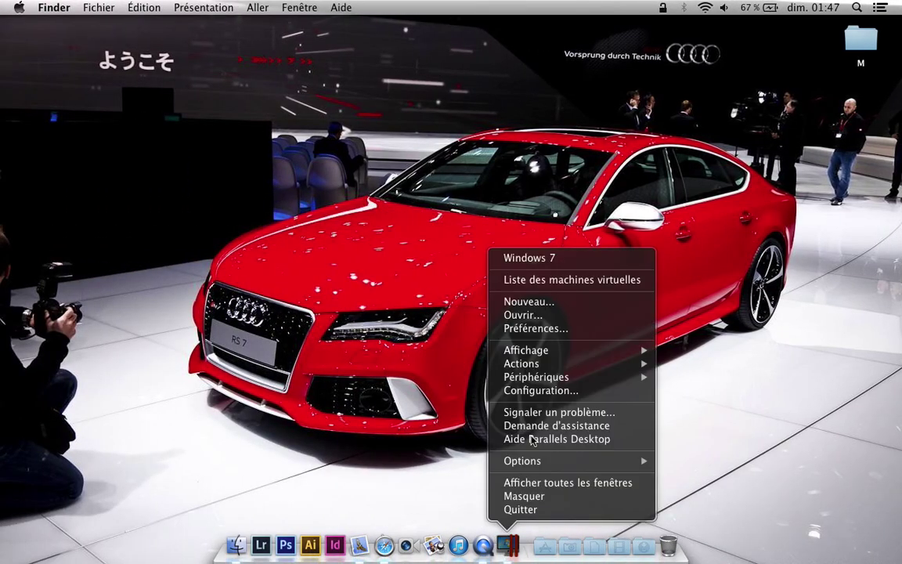
click(586, 279)
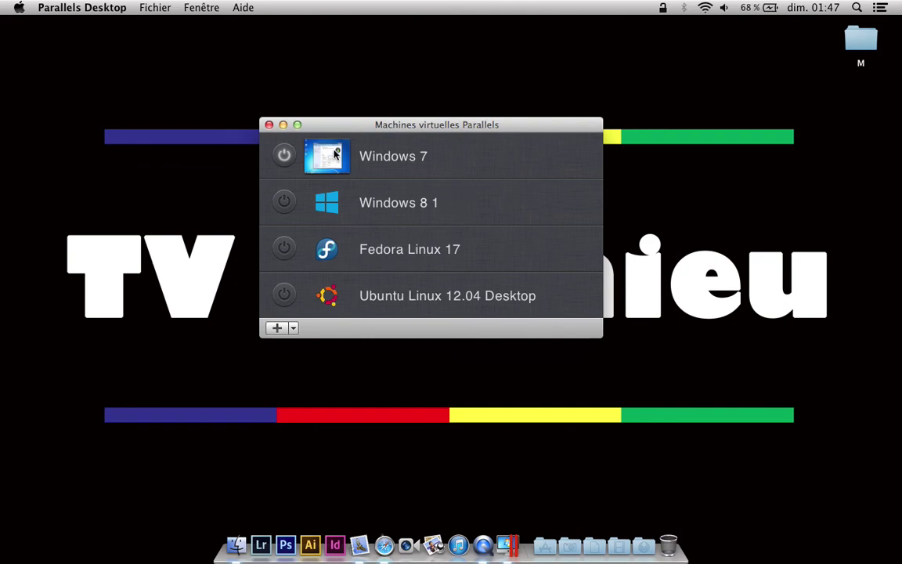
- Open the new virtual machine wizard by authorising it with the account password, and close the wizard
click(278, 328)
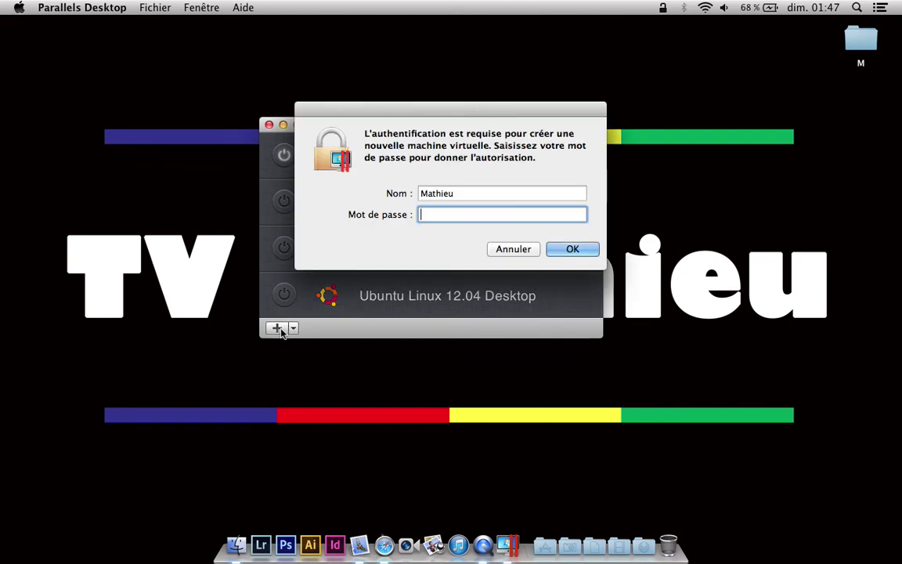
text(•)
key(Return)
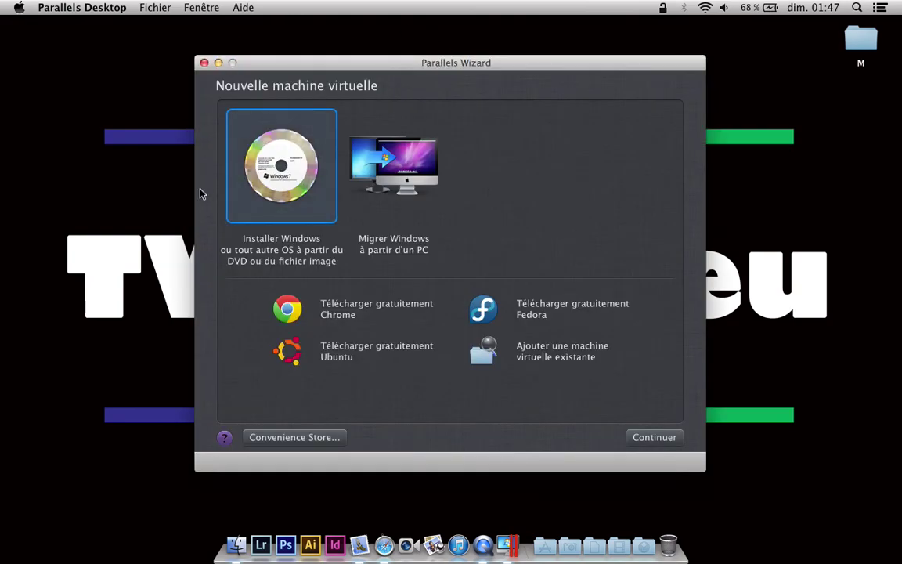
click(204, 63)
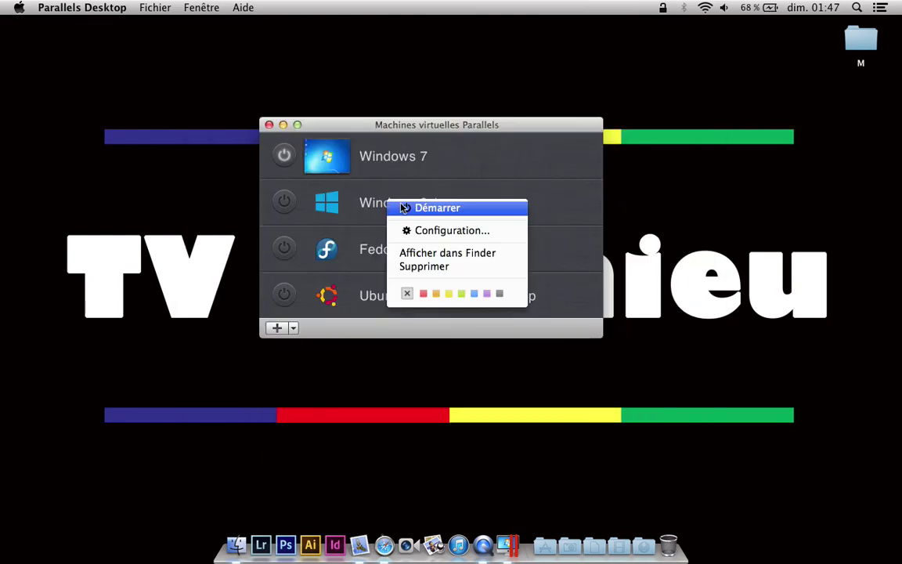
- Show the Windows 8 1 virtual machine in Finder, examine the file information of Windows 8 1.pvm, and close both windows
click(438, 253)
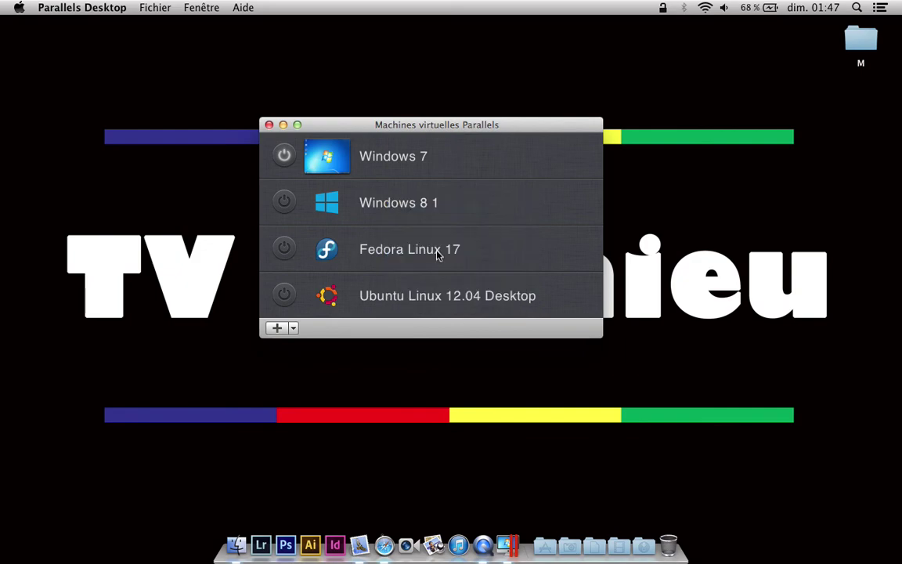
click(638, 342)
click(599, 266)
key(super+i)
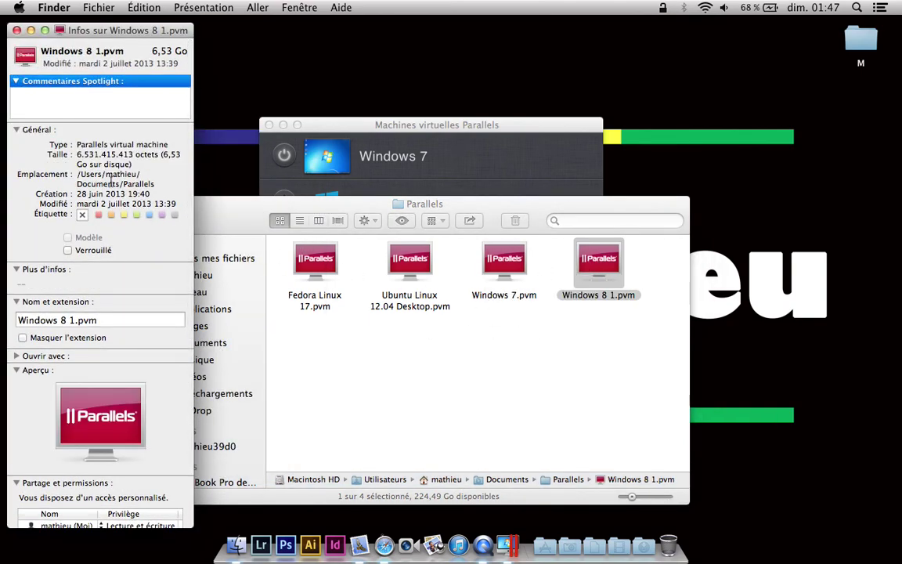
scroll(76, 168, down, 3)
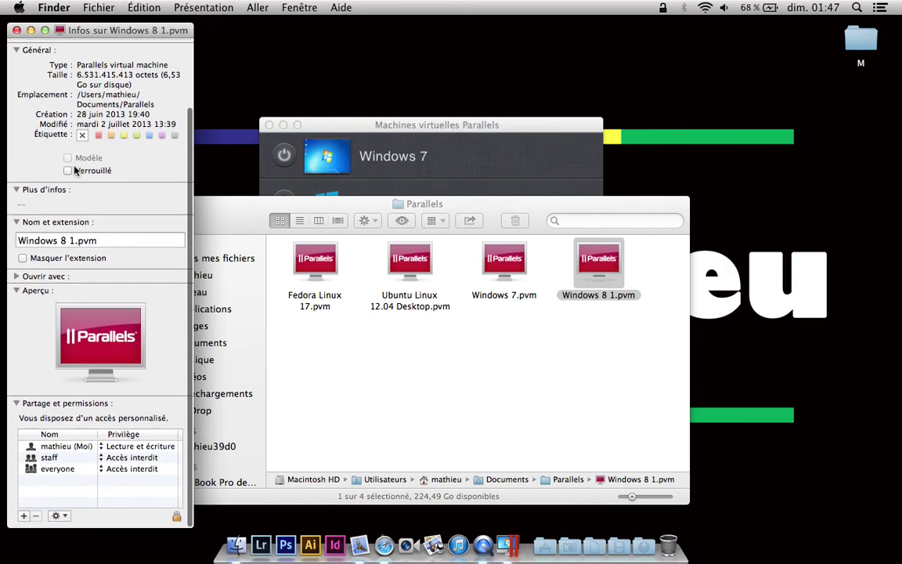
scroll(31, 93, up, 3)
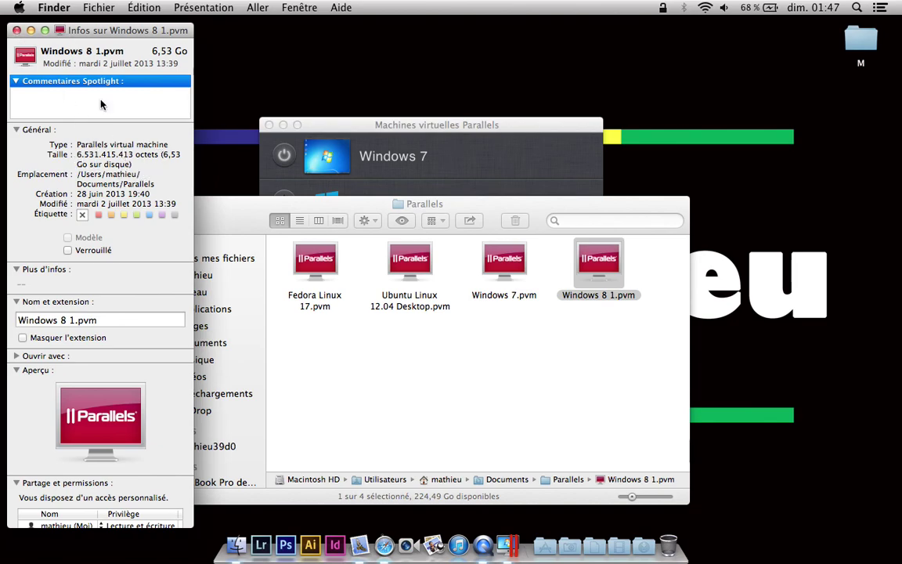
click(16, 30)
click(407, 370)
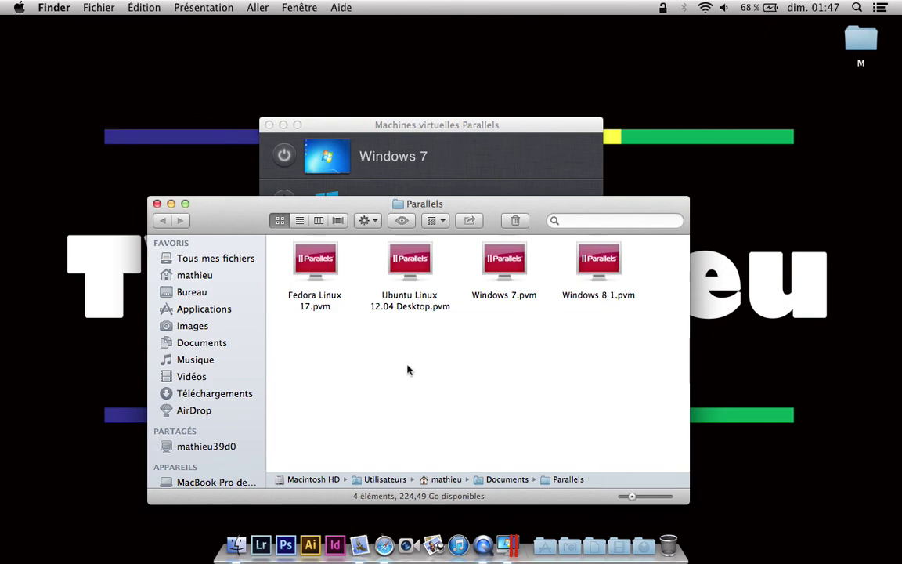
key(super+w)
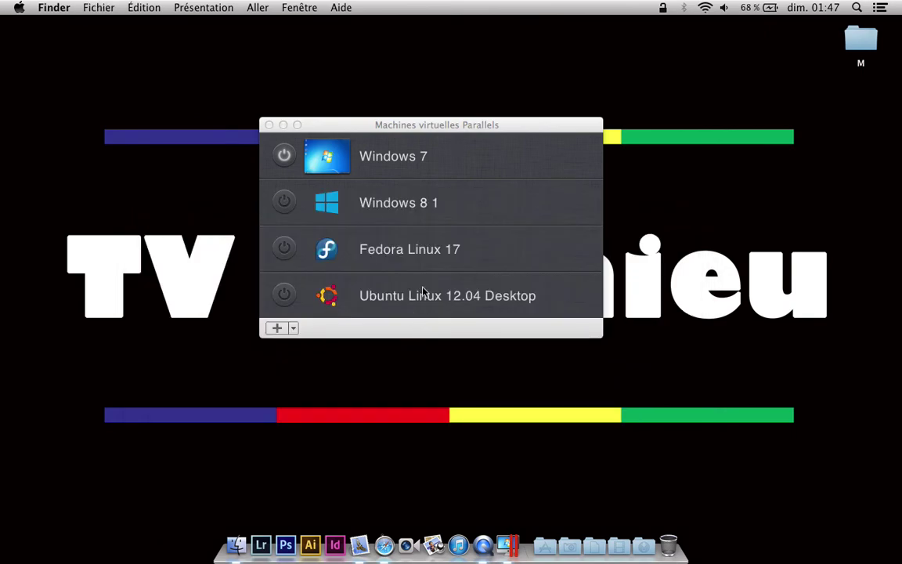
- Open the configuration of the Windows 7 virtual machine and move its window nearer the middle of the desktop
right_click(389, 160)
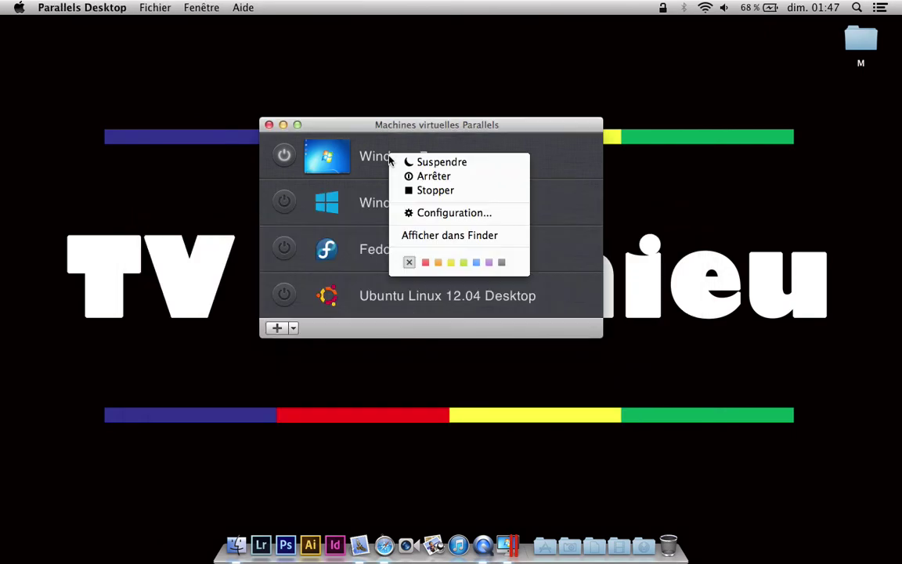
click(431, 214)
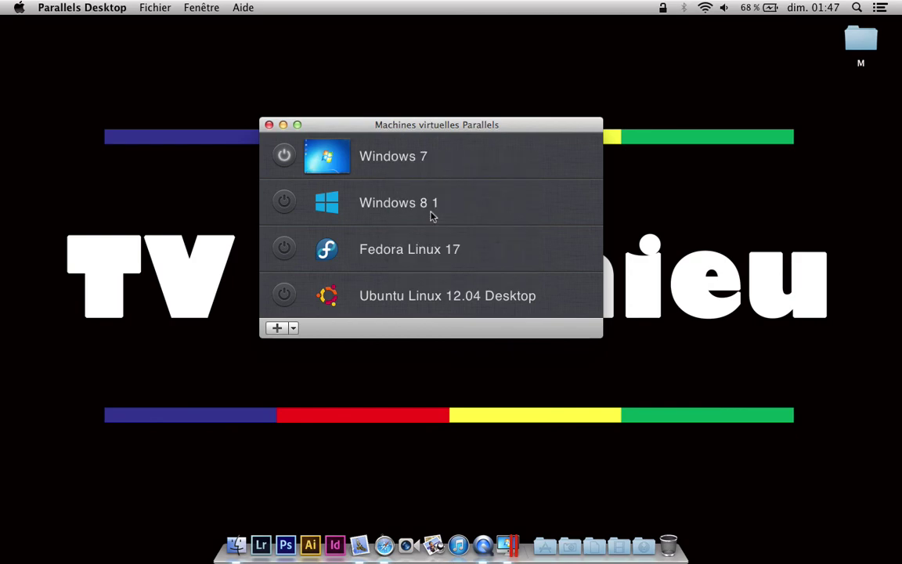
click(128, 91)
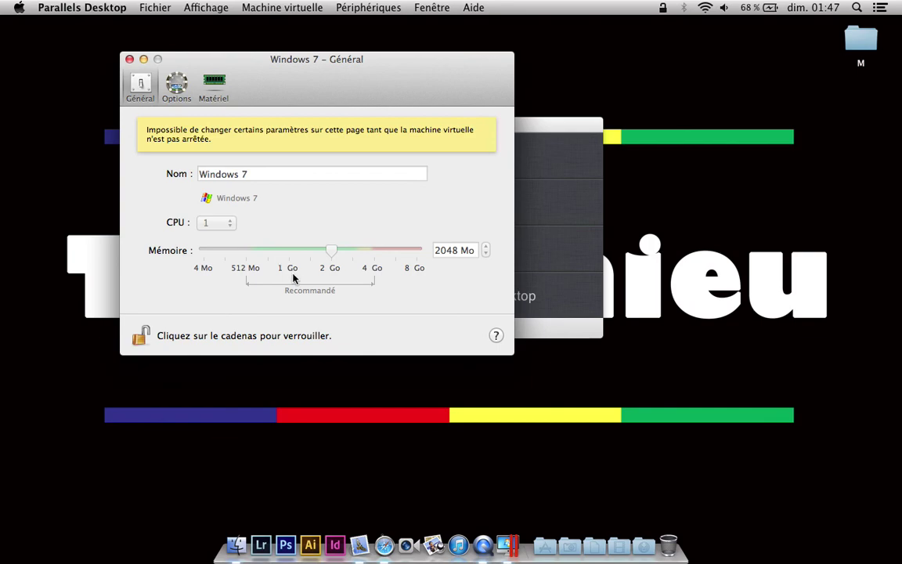
drag(302, 72, 390, 161)
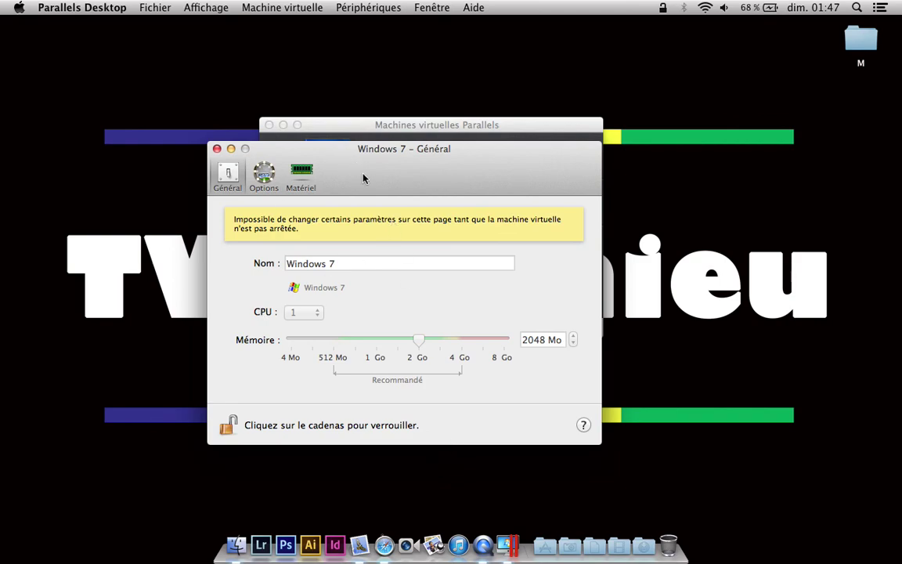
- Examine the Optimisation, Partage and Avancé options in the Windows 7 configuration
click(259, 190)
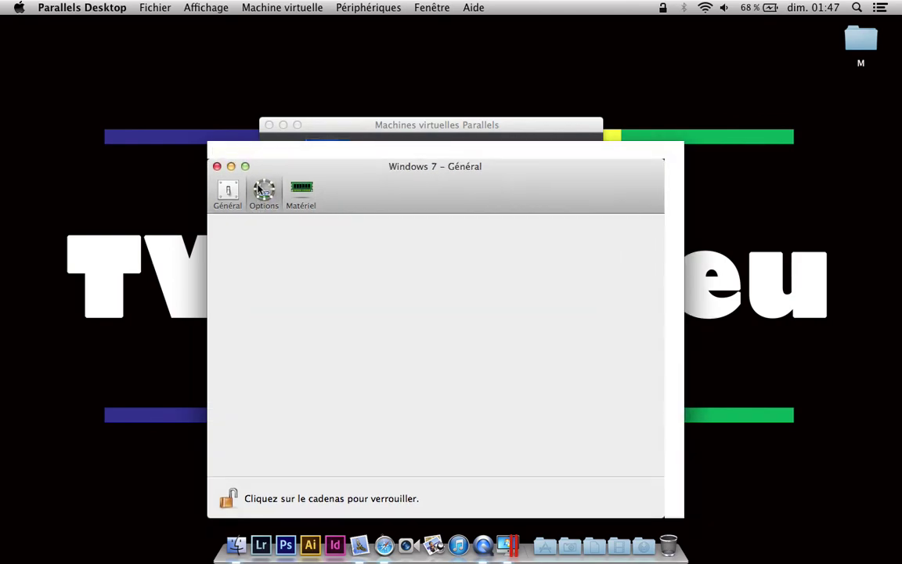
drag(368, 162, 353, 109)
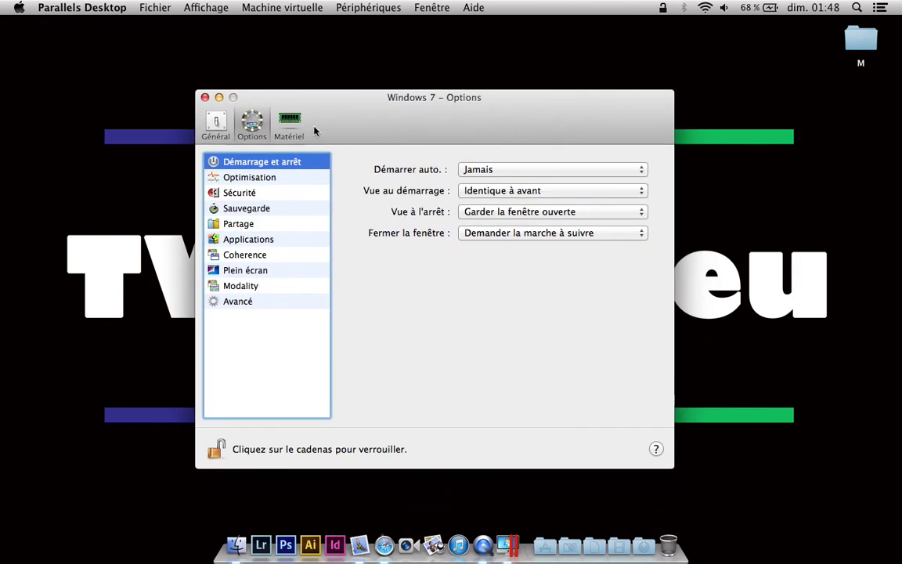
click(278, 178)
click(238, 224)
click(239, 301)
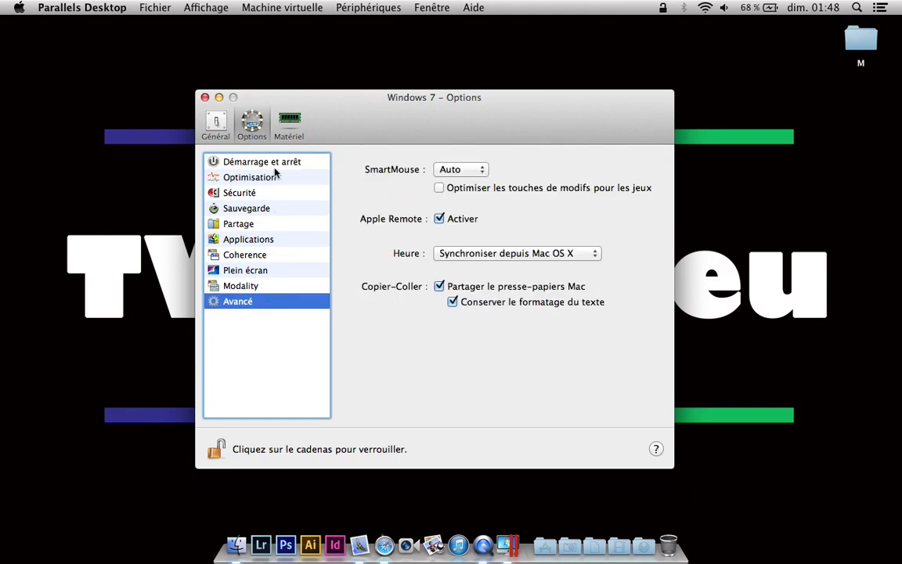
- Examine the Windows 7 hardware settings for Imprimante, Disquette, Réseau 1 and CD/DVD 1
click(290, 121)
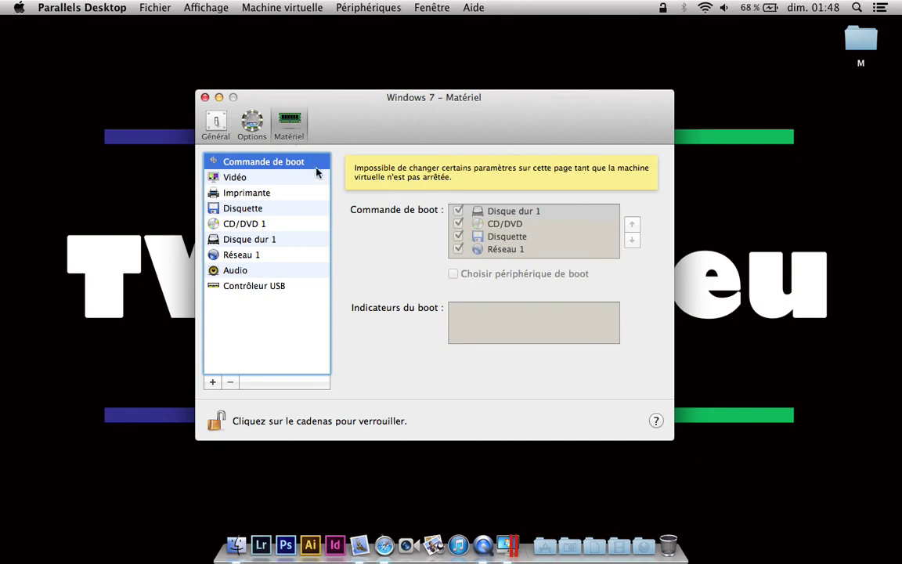
click(300, 192)
click(266, 205)
click(242, 255)
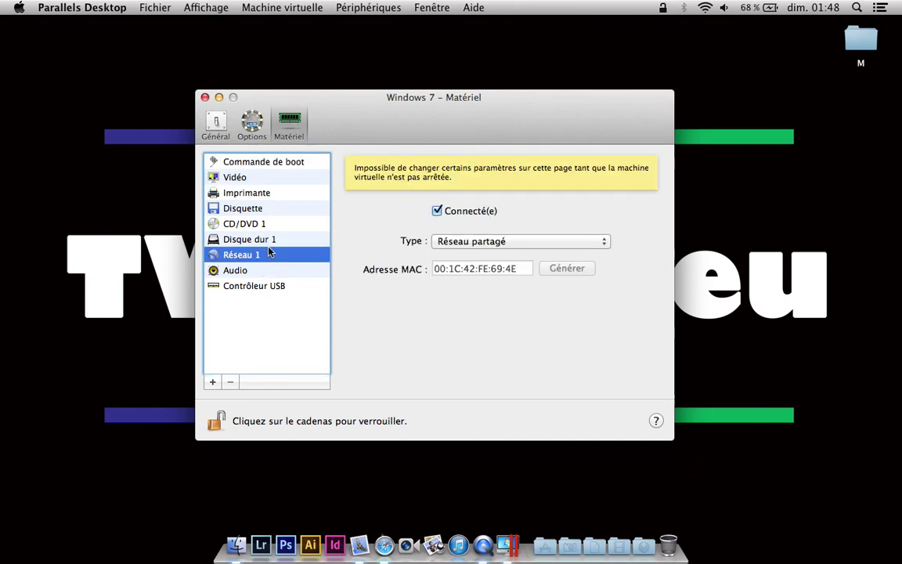
click(273, 207)
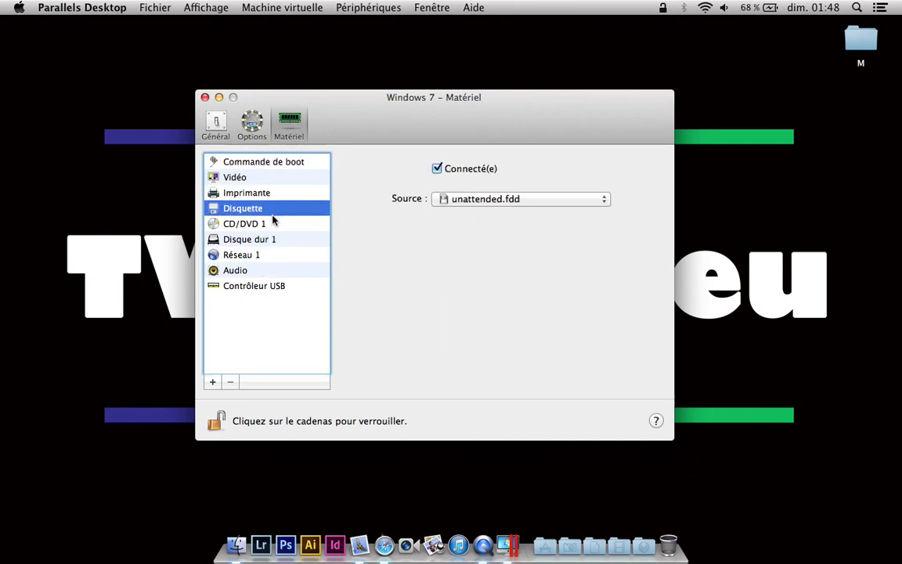
click(273, 222)
click(276, 207)
click(278, 222)
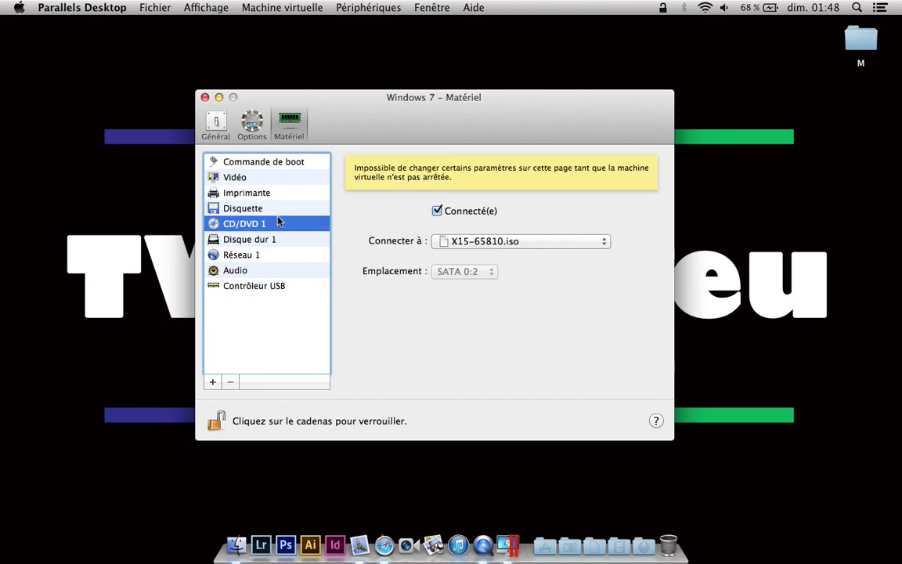
- Go back to the general settings of Windows 7, and close the configuration window and the virtual machines list
click(213, 124)
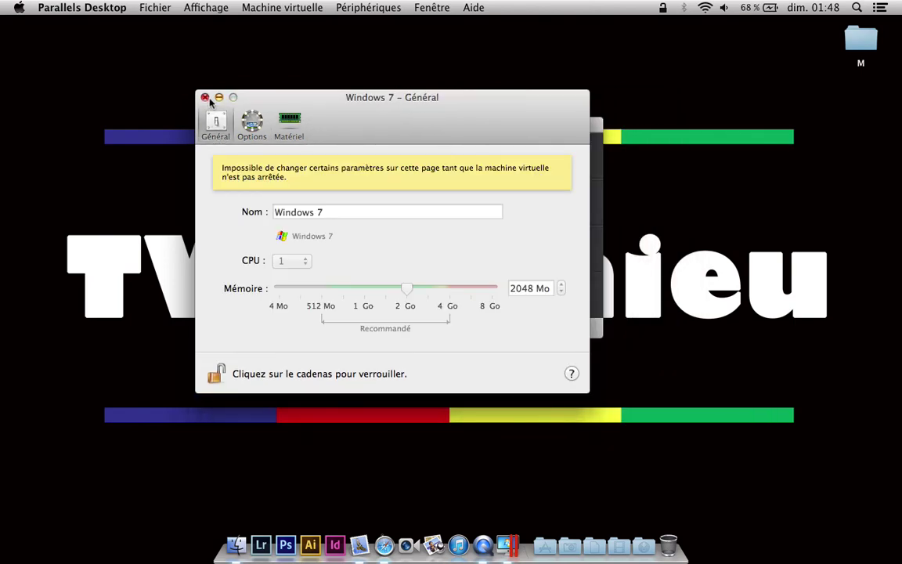
click(206, 97)
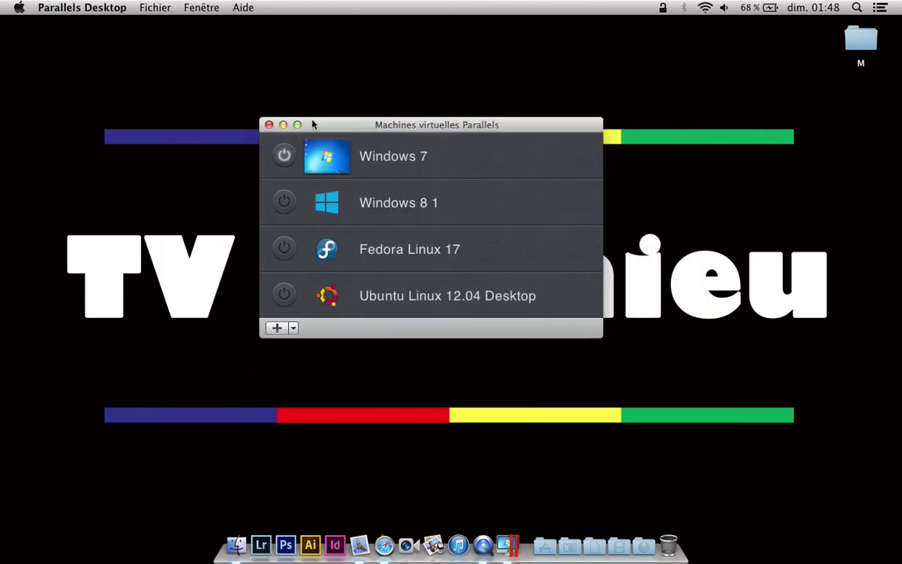
click(268, 125)
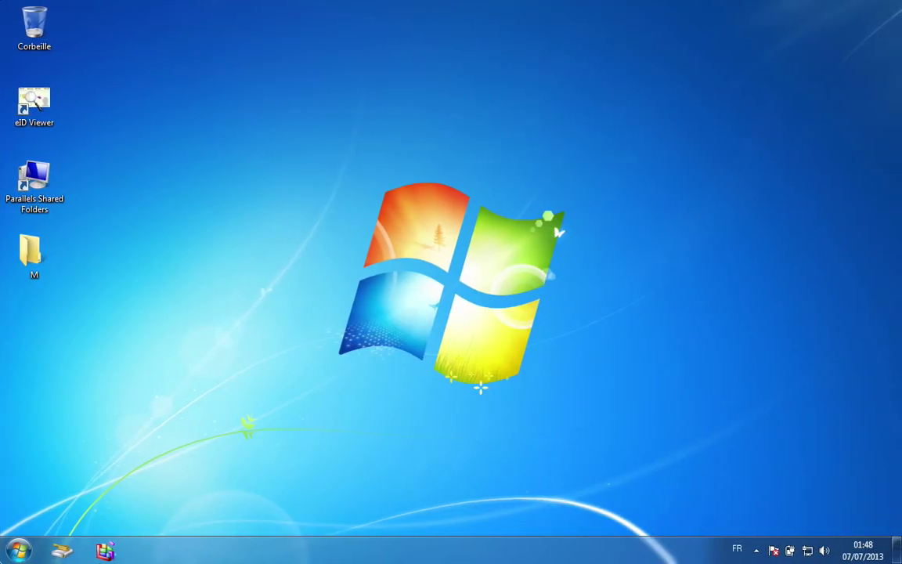
- Restart Windows 7 inside its virtual machine
key(super)
mouse_move(271, 514)
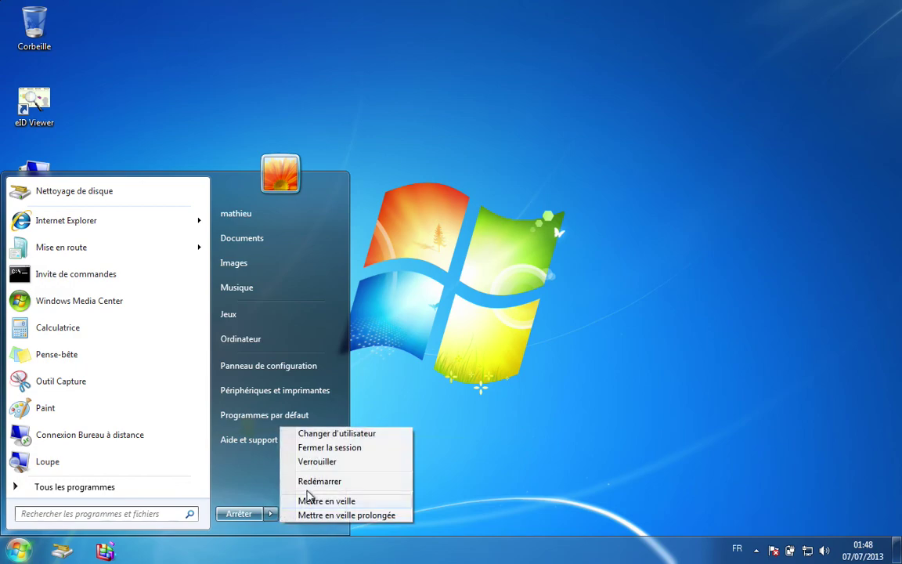
click(328, 481)
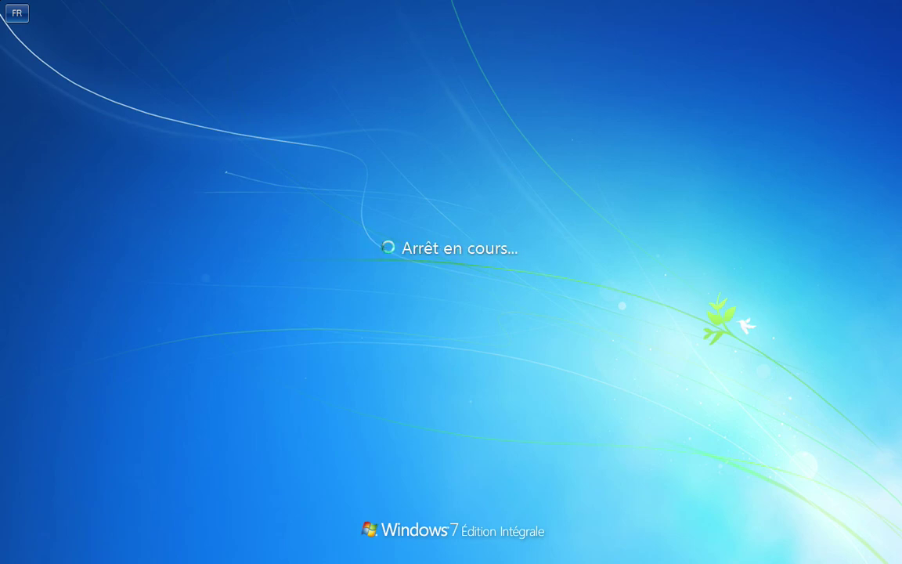
- Take the restarting Windows 7 virtual machine out of full screen and move its window nearer the middle of the Mac desktop
key(ctrl+Up)
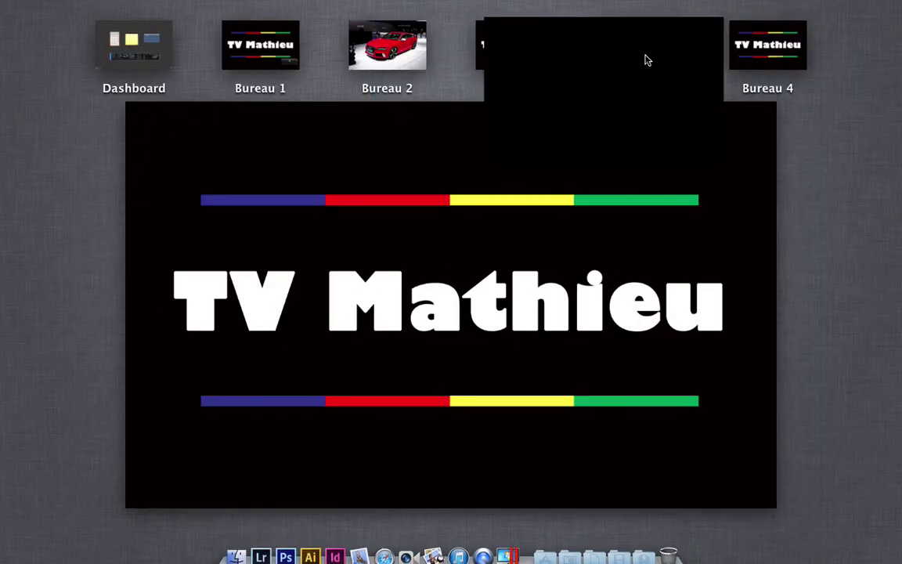
click(647, 61)
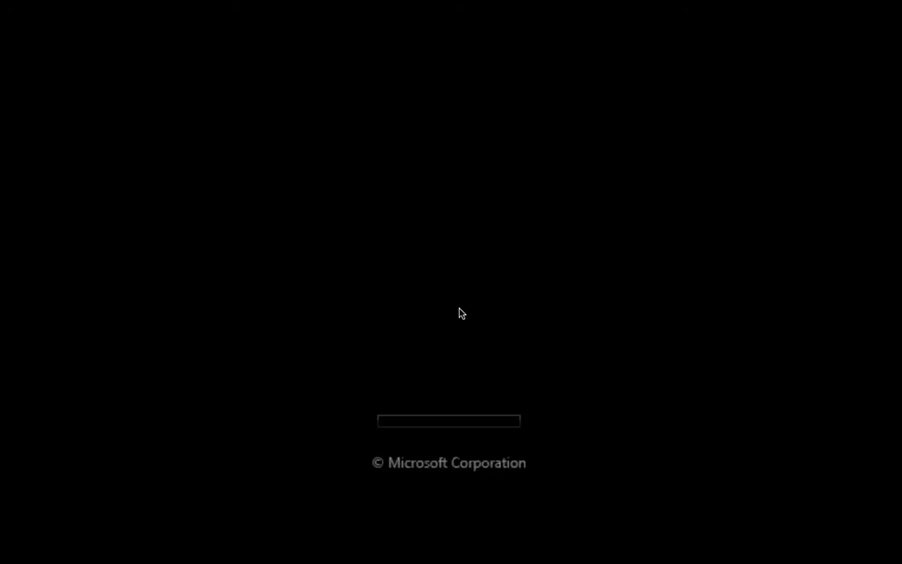
mouse_move(793, 4)
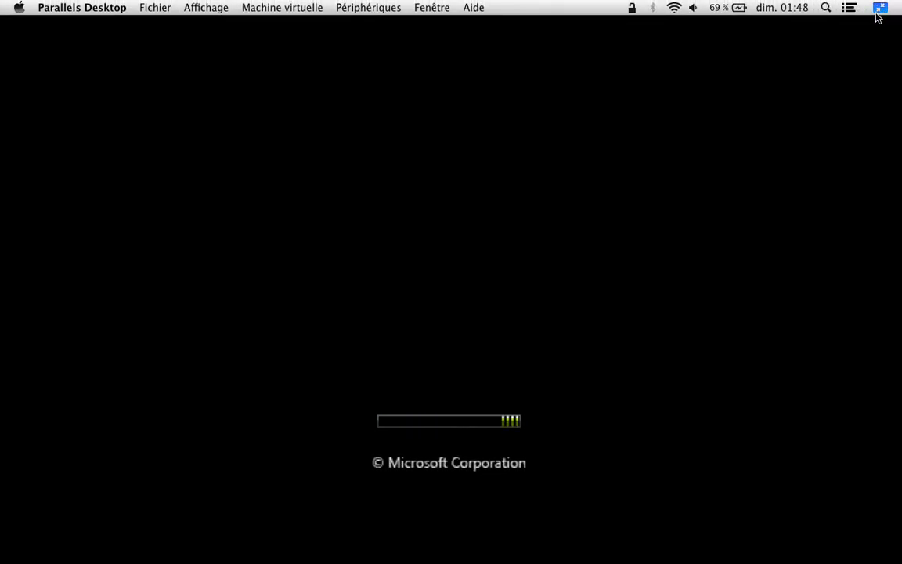
mouse_move(368, 4)
click(881, 7)
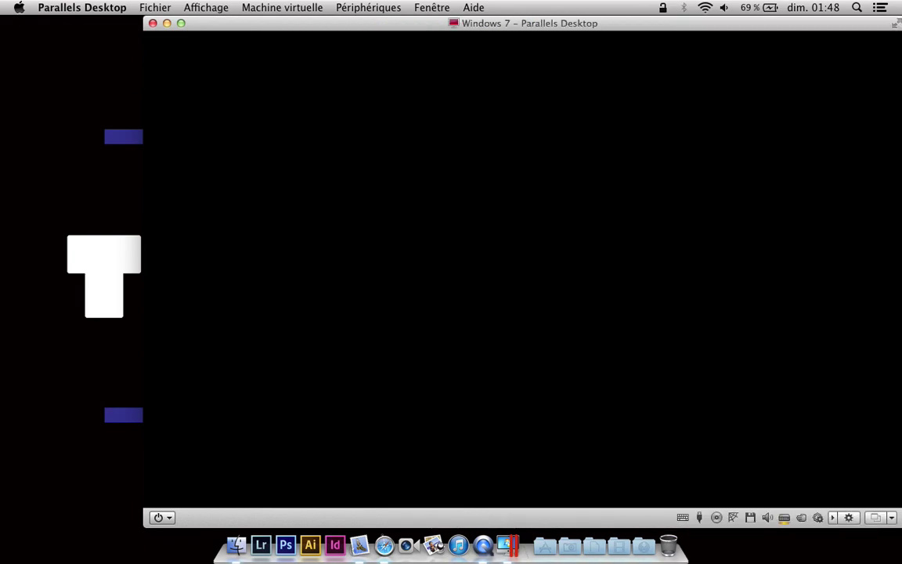
drag(629, 31, 557, 6)
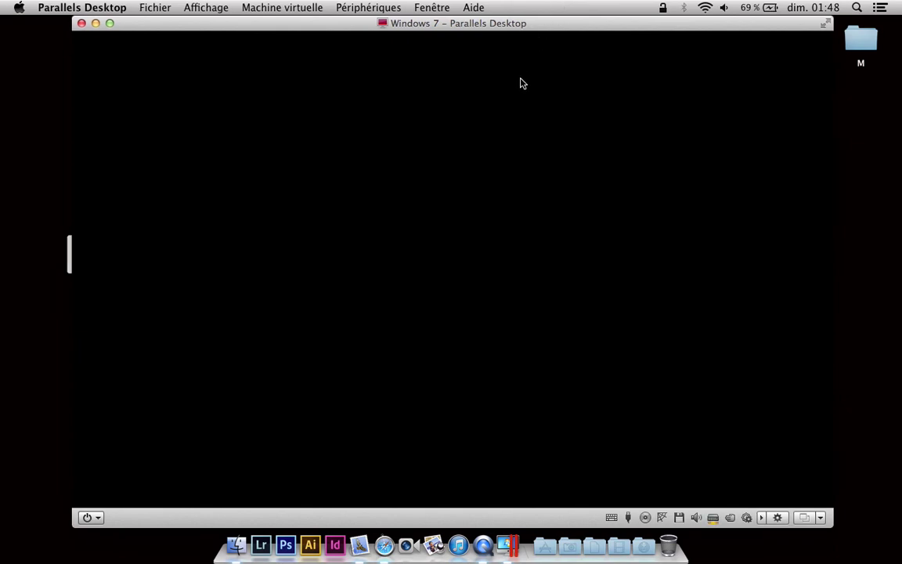